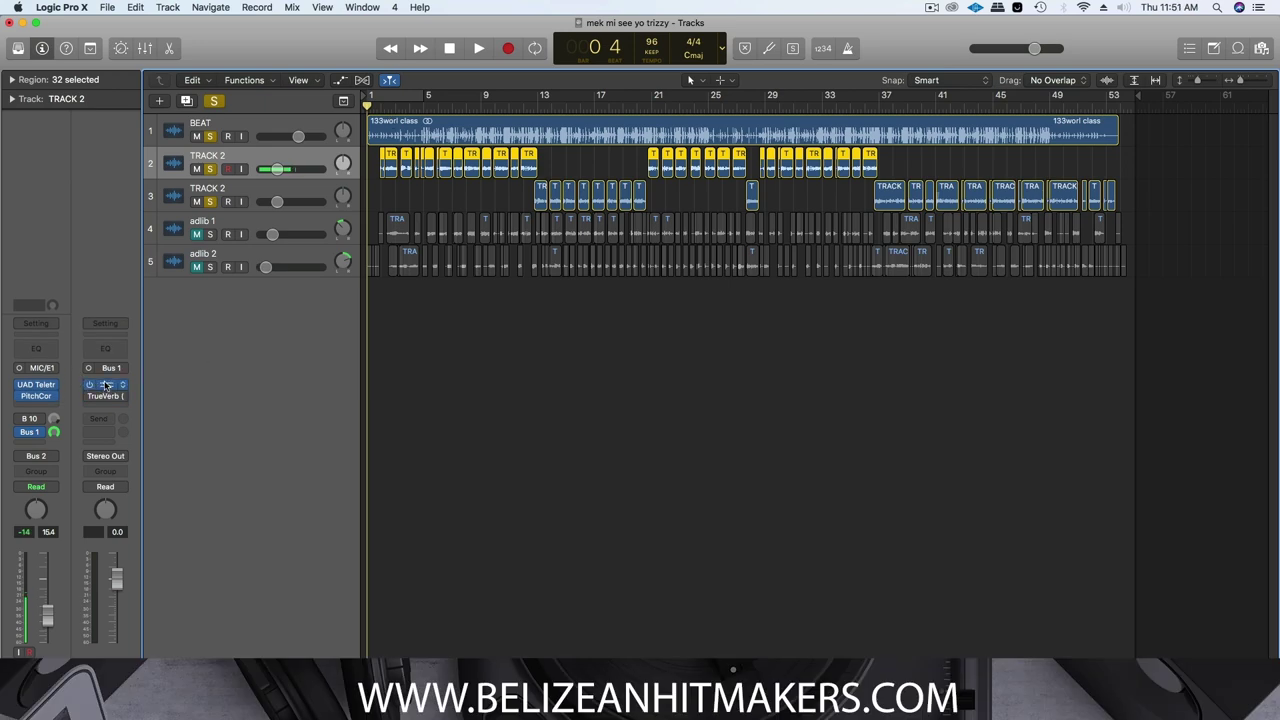
Open the ValhallaRoom reverb on the Aux 2 channel and bring up Calculator clear of the plug-in window
left_click(105, 385)
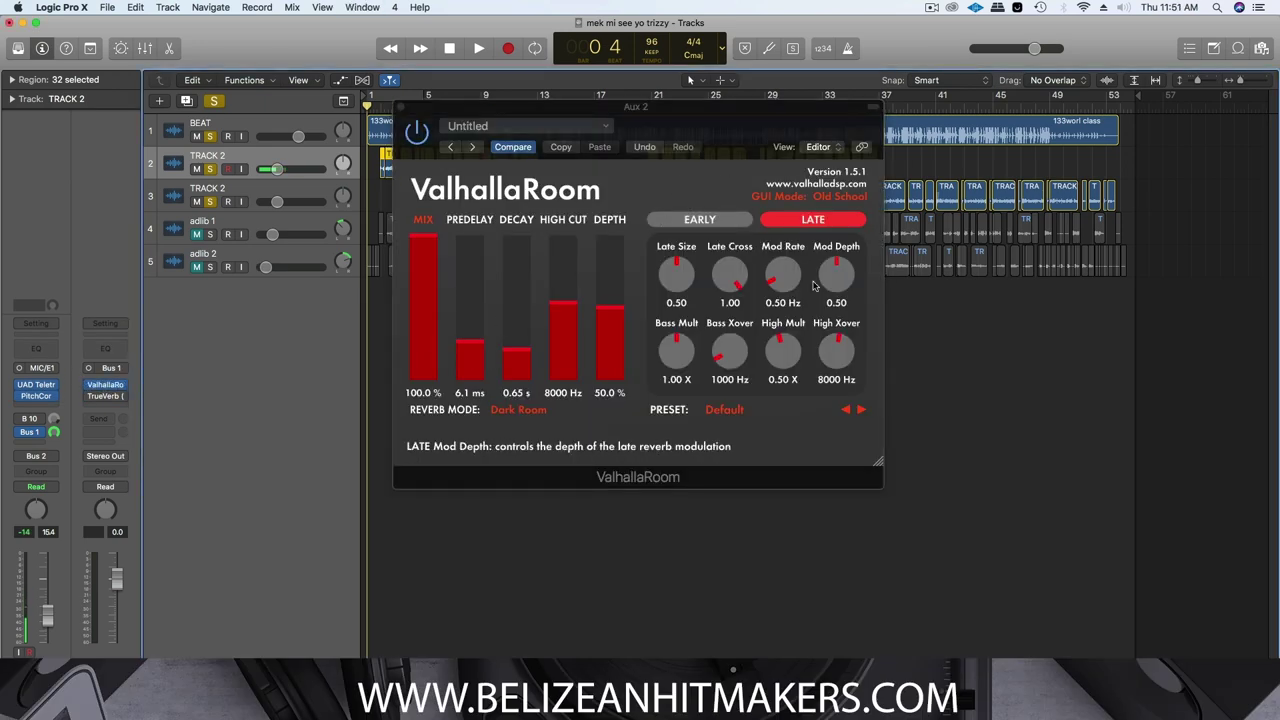
key("super+Tab")
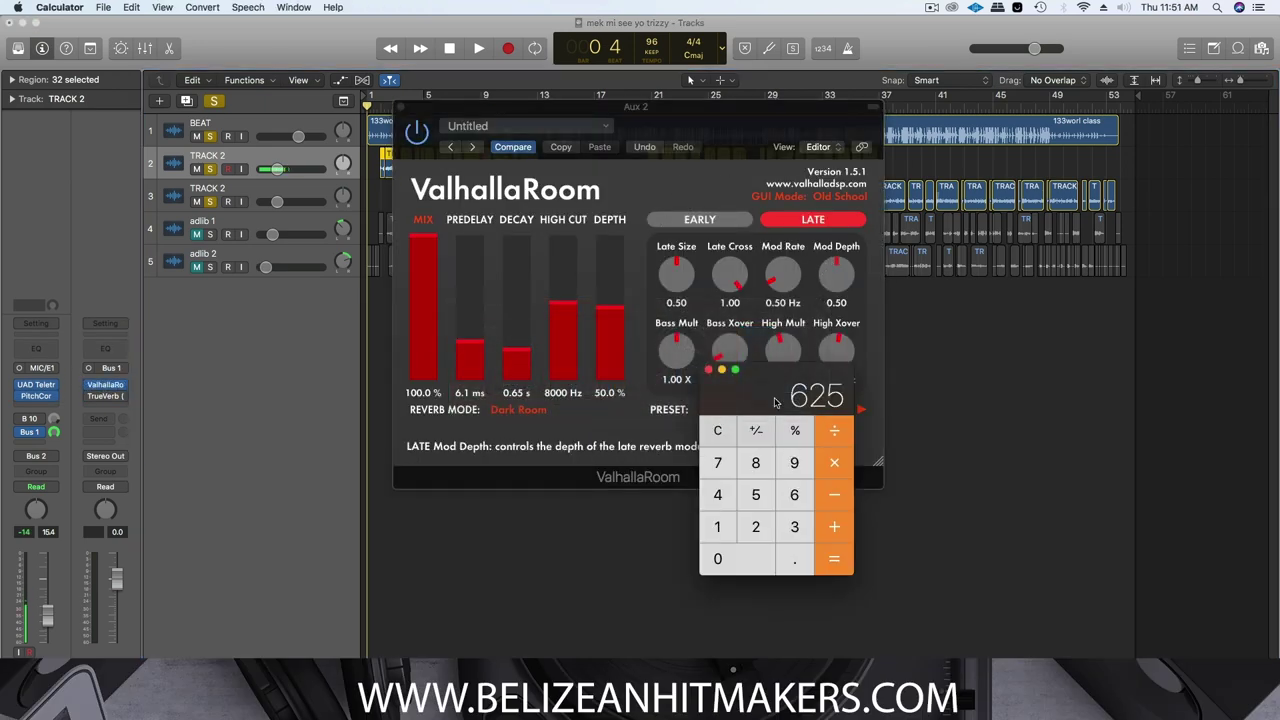
left_click_drag(776, 402, 1083, 408)
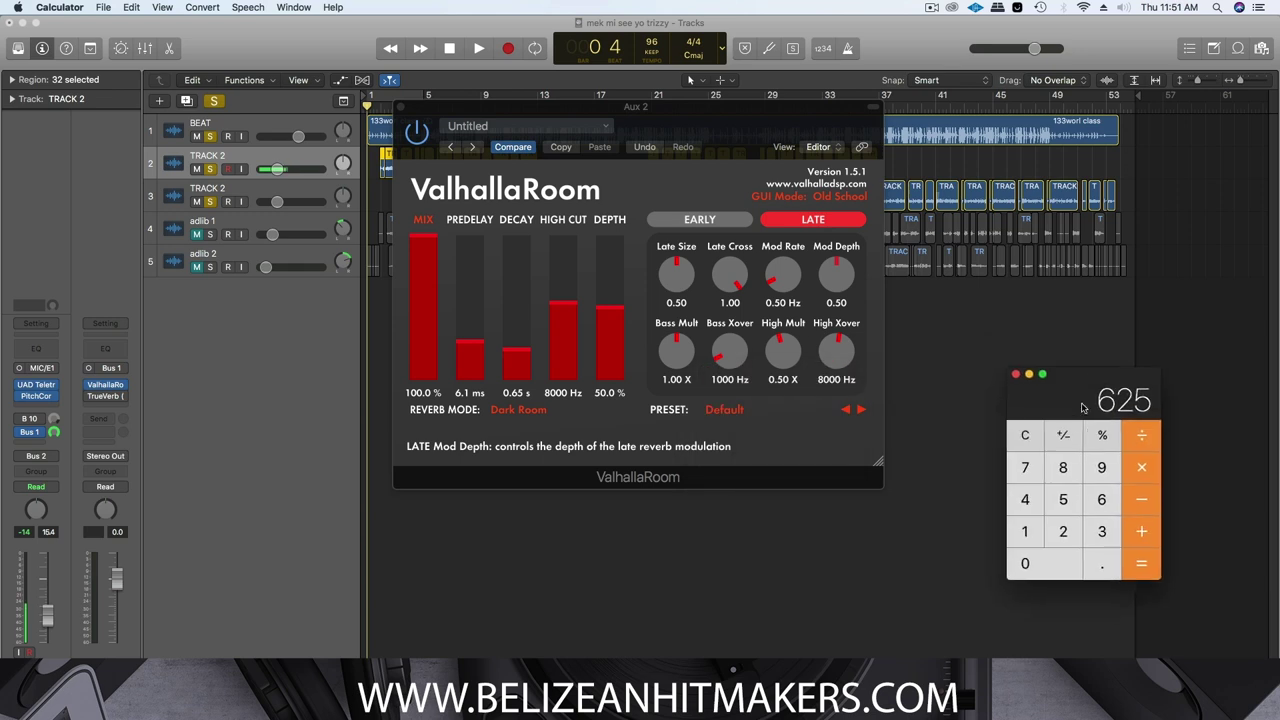
Set the reverb predelay to 6.3 ms
left_click(470, 347)
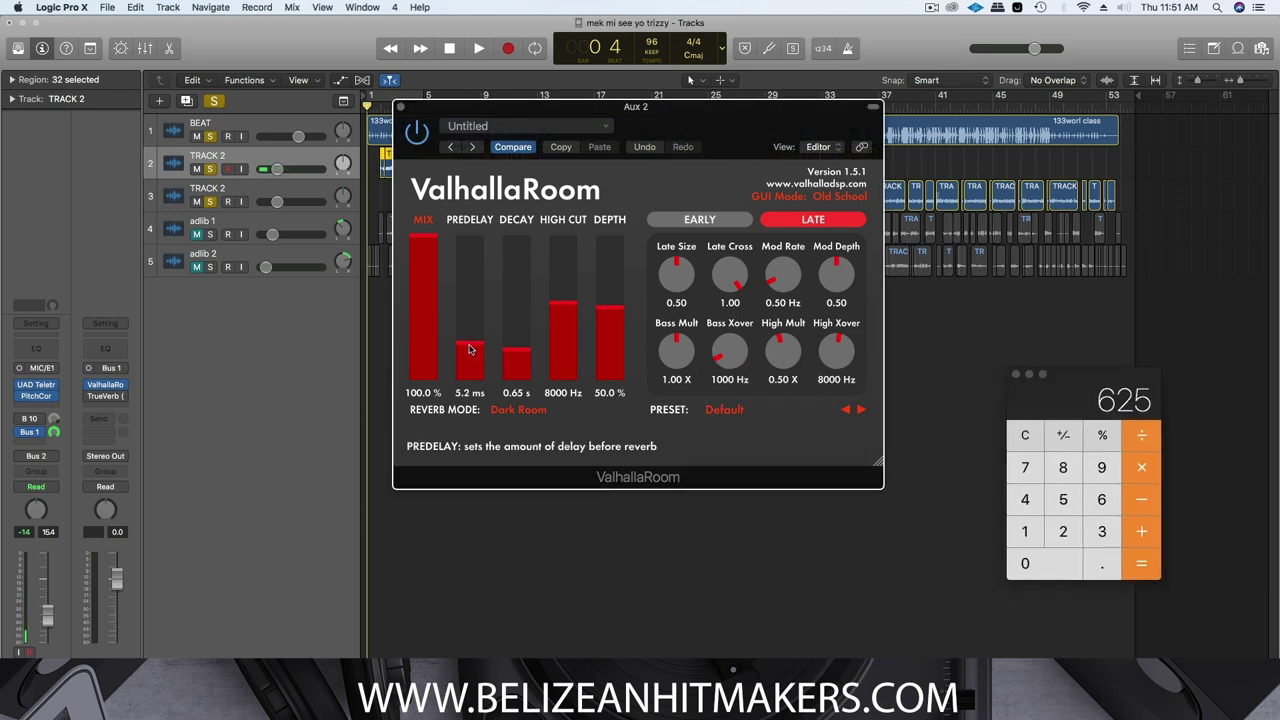
double_click(469, 393)
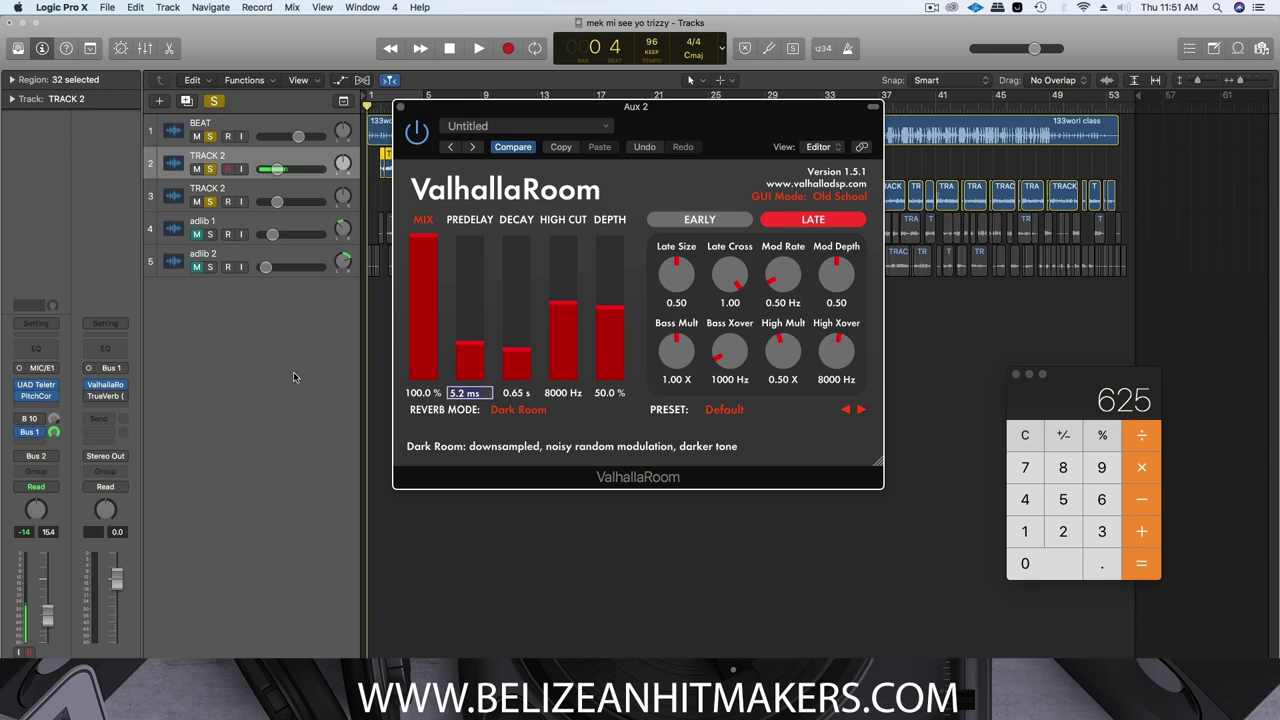
type("6.3")
key("Return")
Lower the reverb mix to 46.1% and start playback with the BEAT track's solo turned off
left_click_drag(423, 282, 423, 313)
left_click_drag(479, 114, 593, 170)
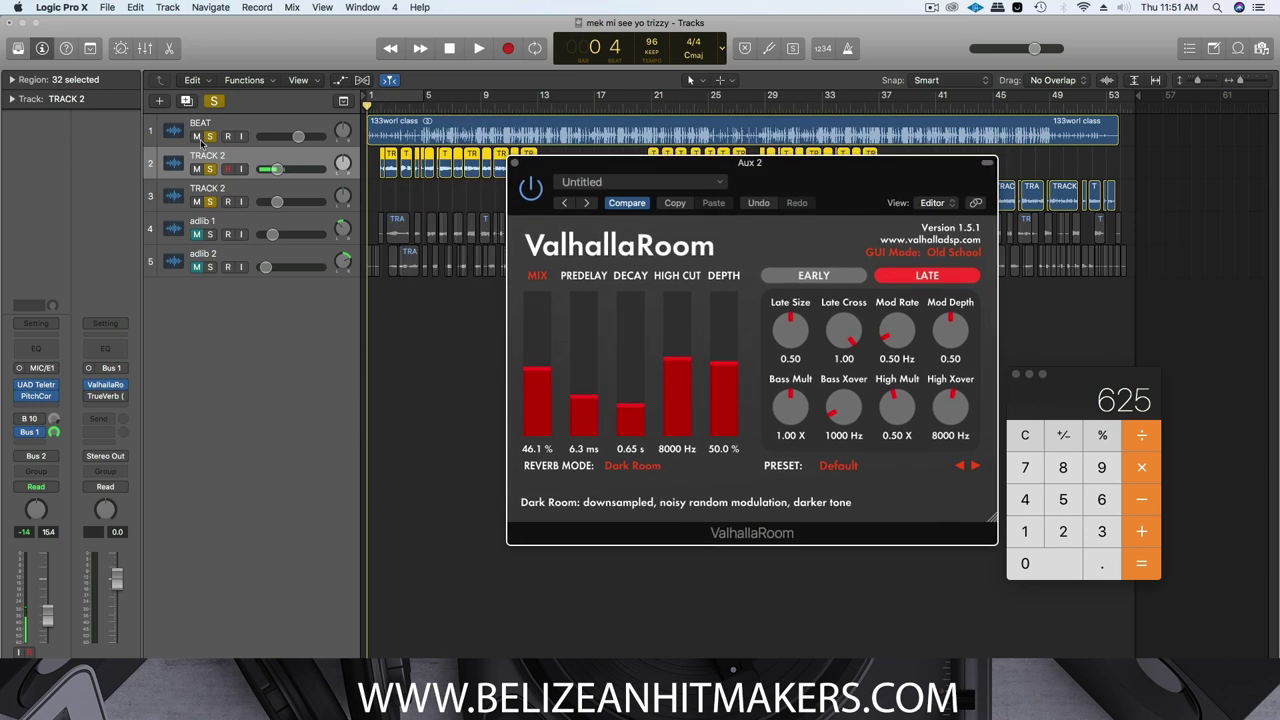
left_click(322, 120)
key("space")
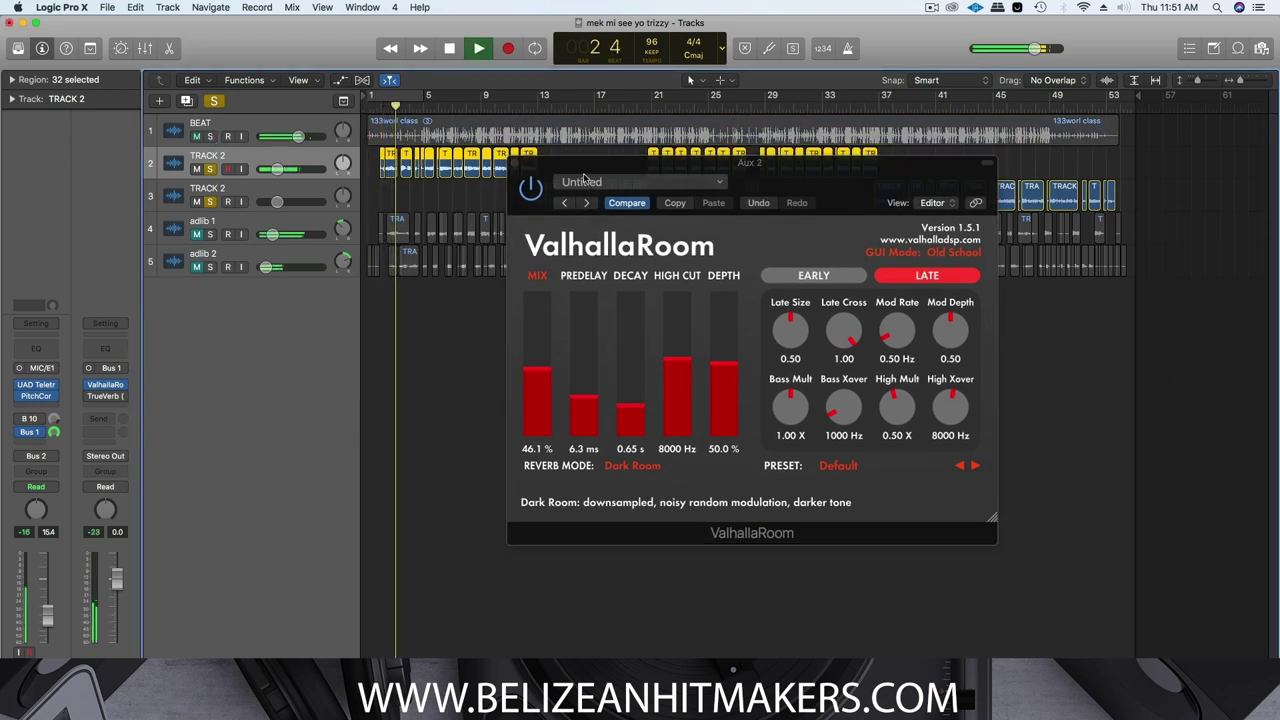
Raise the reverb mix to 100% during playback, listen to the vocal, and stop
left_click(513, 441)
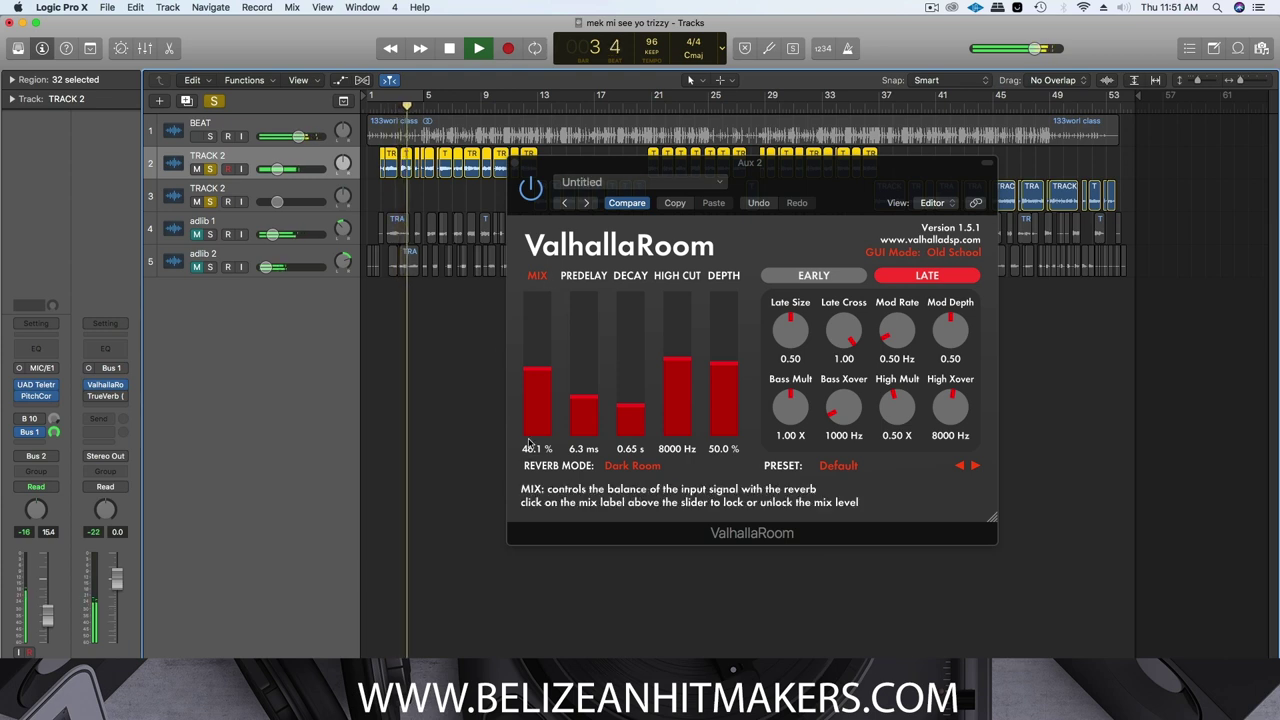
left_click_drag(538, 405, 543, 291)
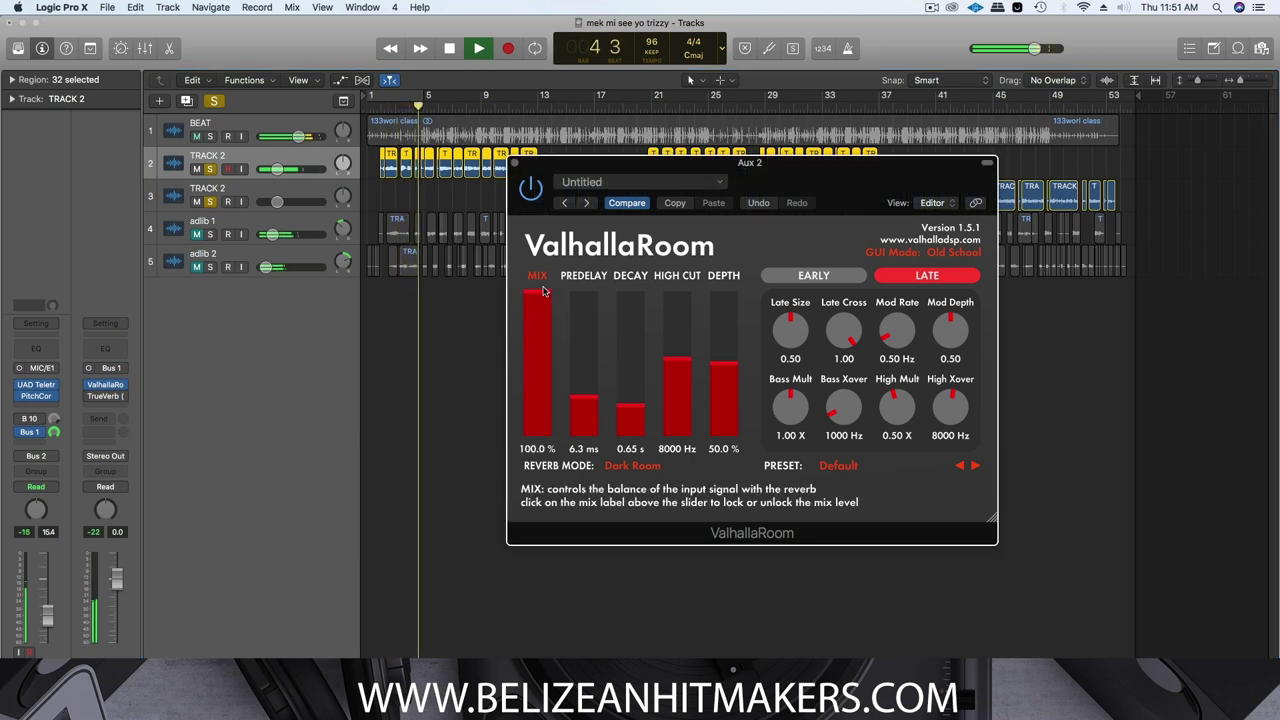
left_click_drag(818, 178, 565, 256)
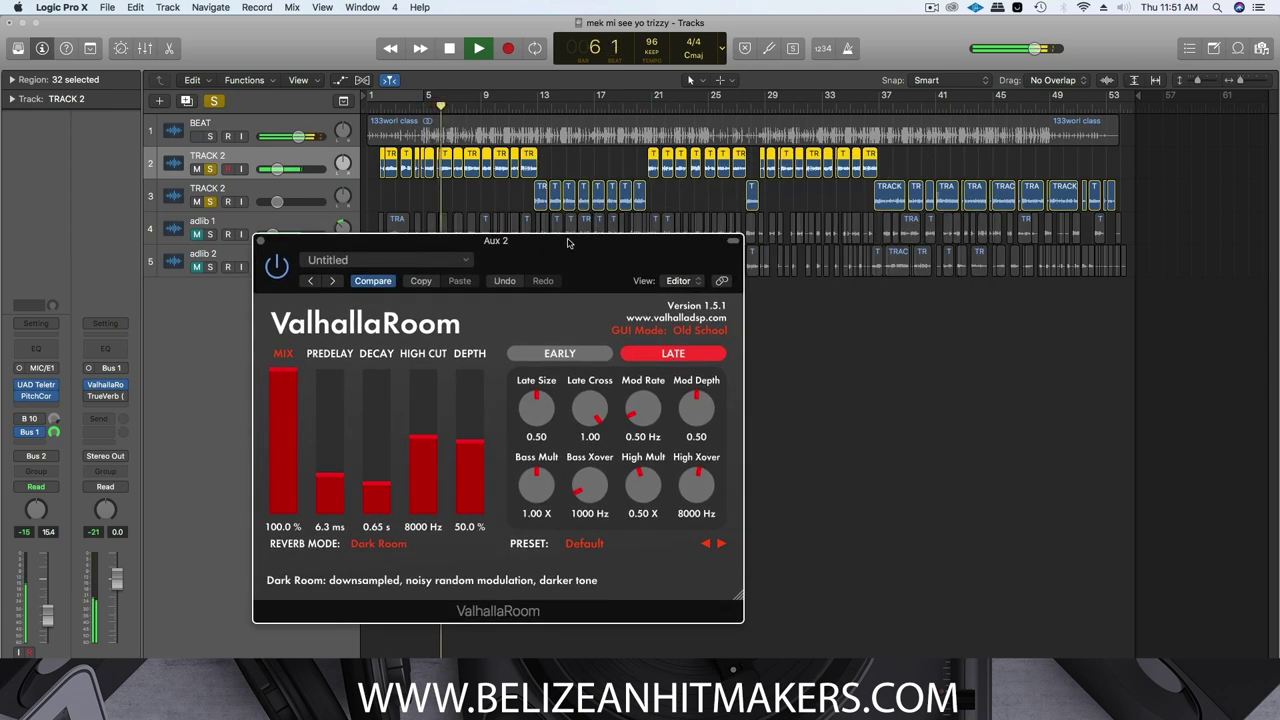
key("space")
Switch to Calculator and multiply 625 by 2 for the predelay timing
key("super+Tab")
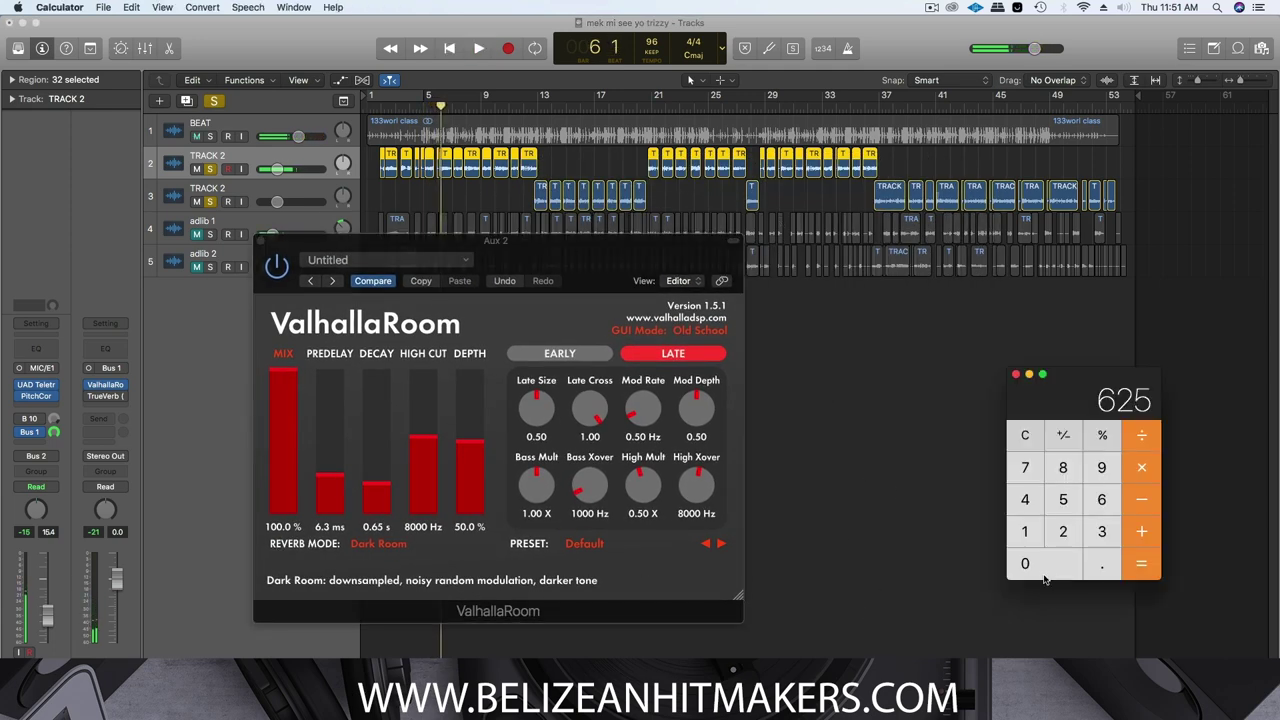
left_click_drag(1094, 395, 1029, 380)
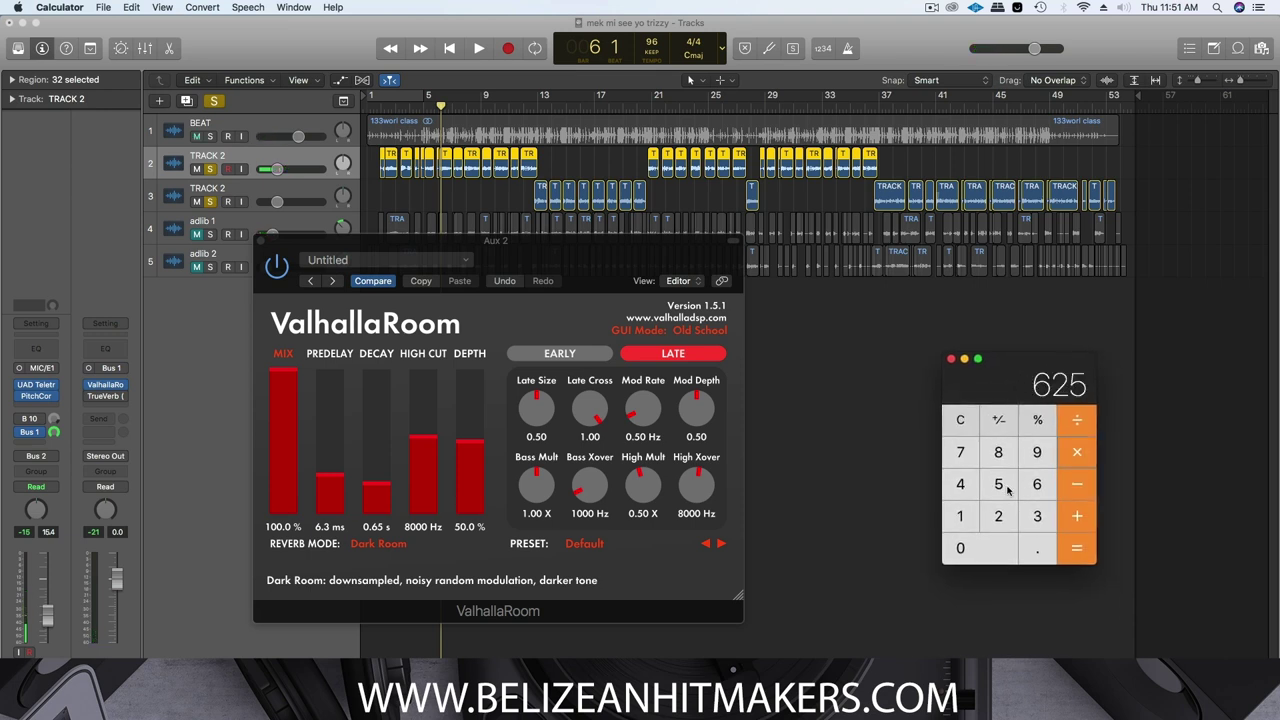
left_click(1009, 526)
left_click(1092, 553)
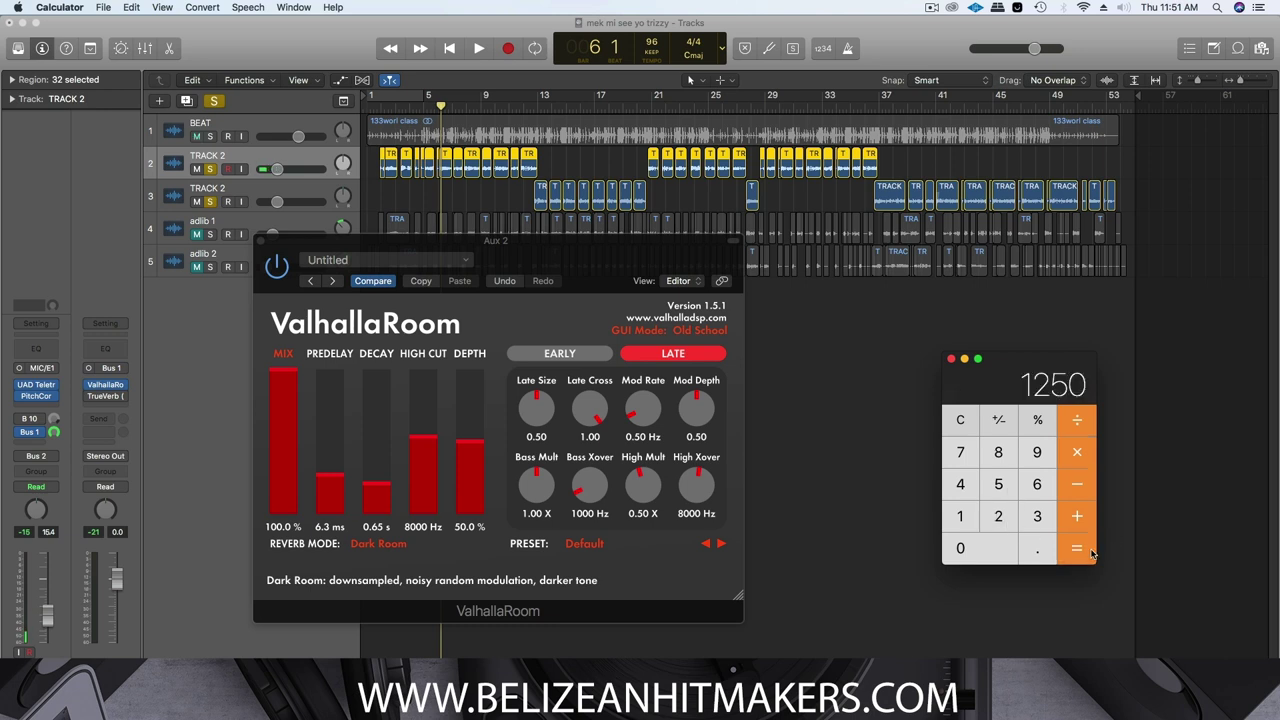
Set the ValhallaRoom predelay to 12.5 ms and play the vocal to audition it
double_click(322, 530)
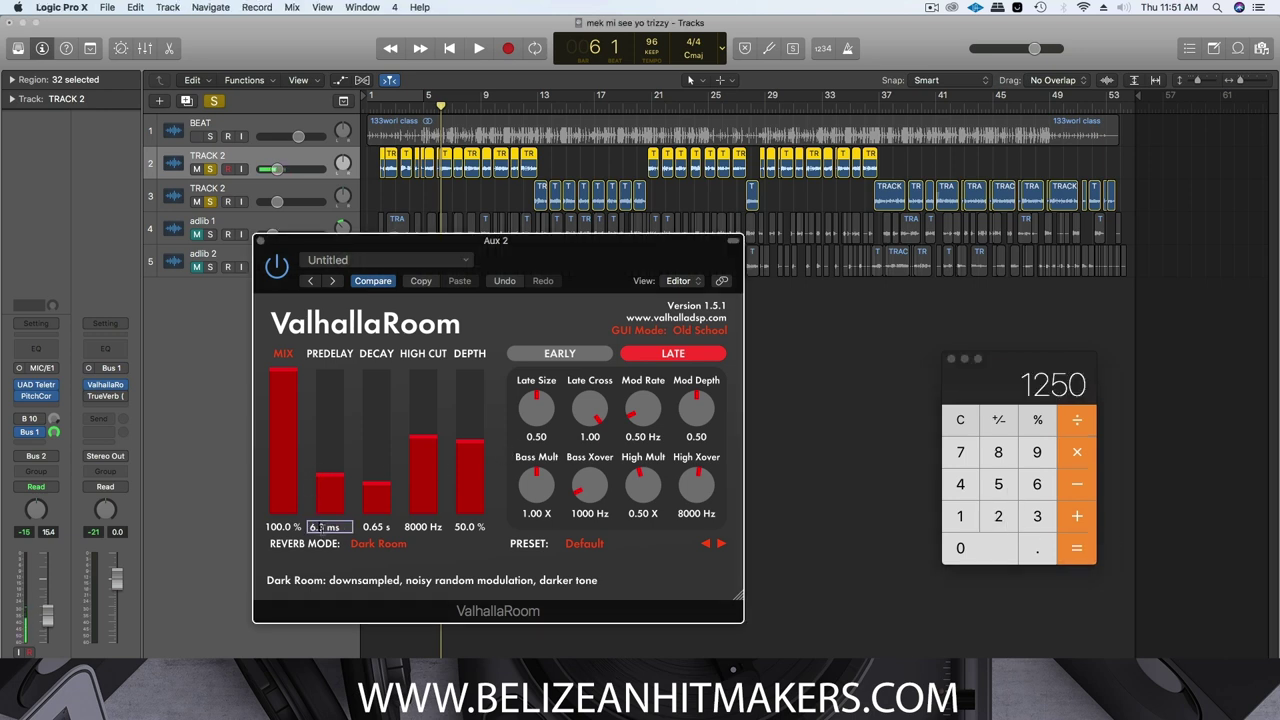
type("12.5")
key("Return")
key("space")
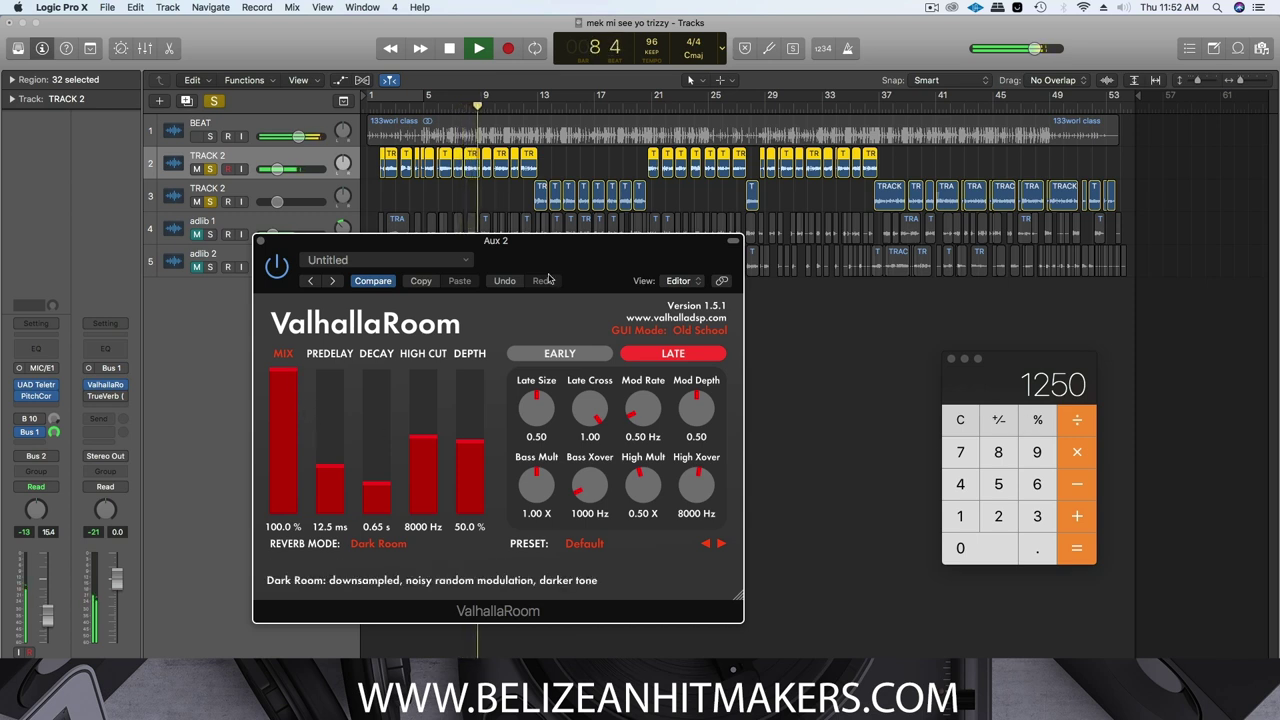
left_click_drag(549, 266, 643, 334)
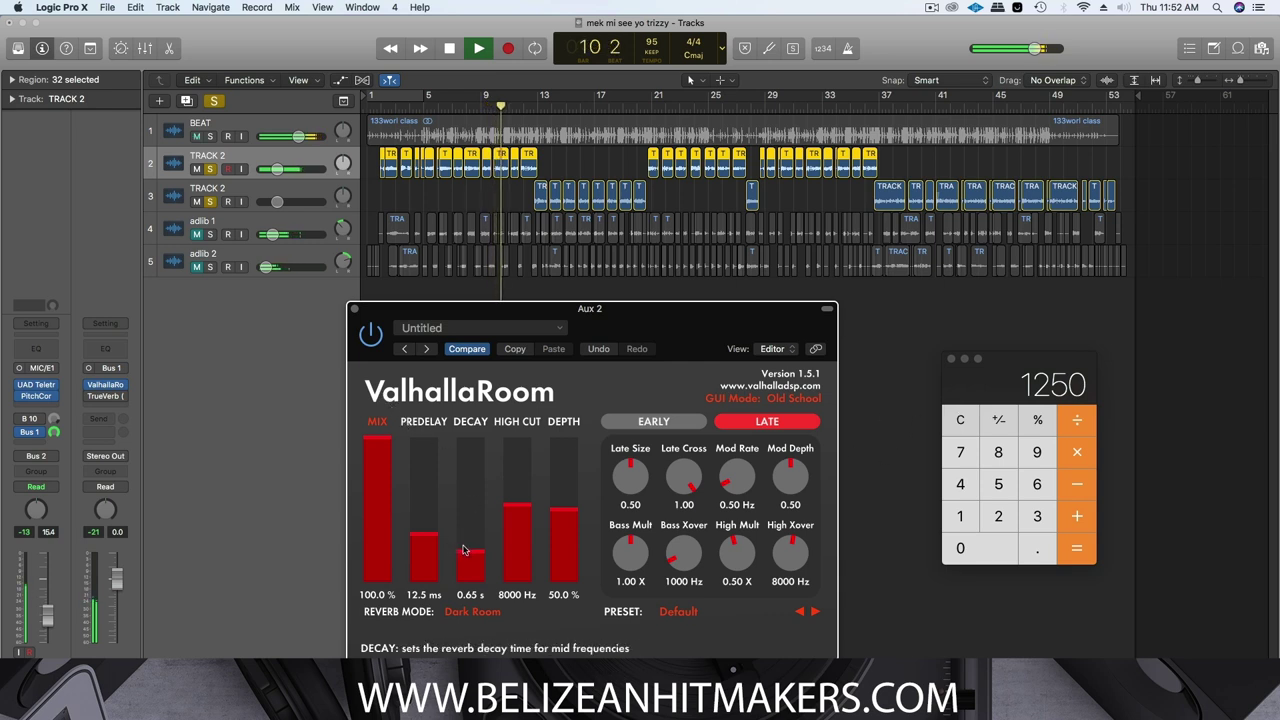
key("space")
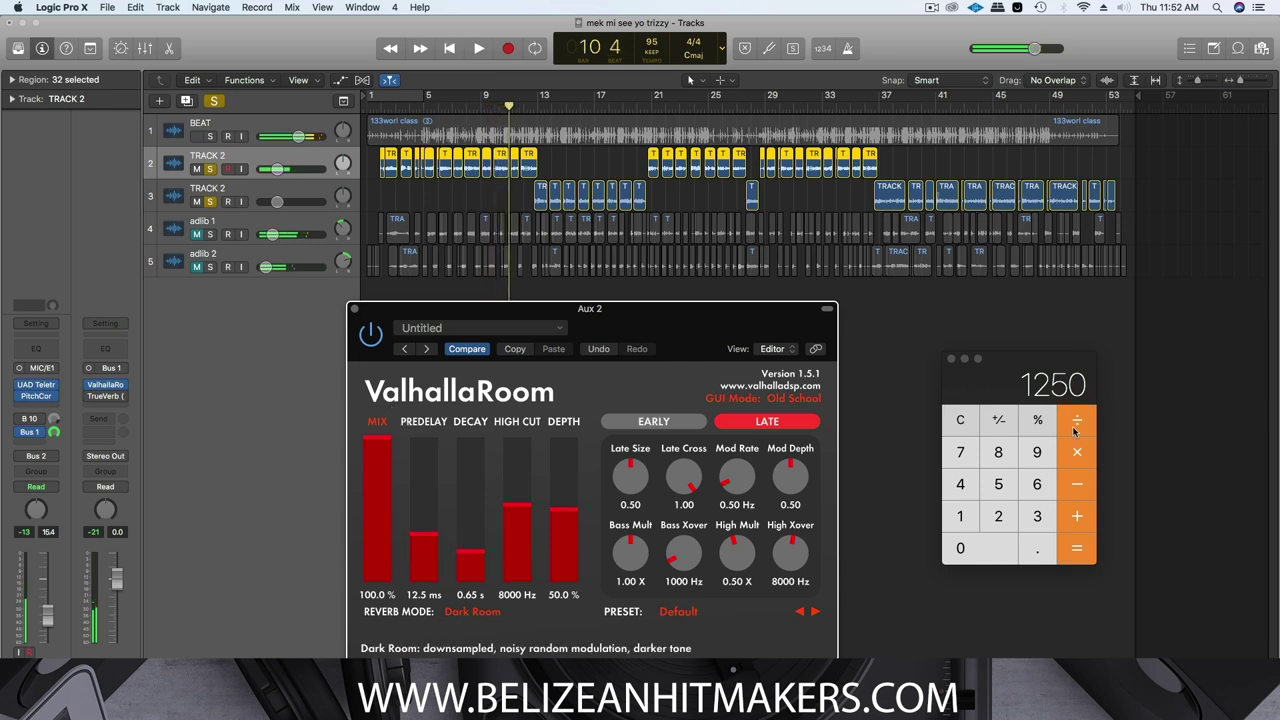
Set the reverb decay to 6.25 s and play the vocal to audition the longer tail
double_click(465, 594)
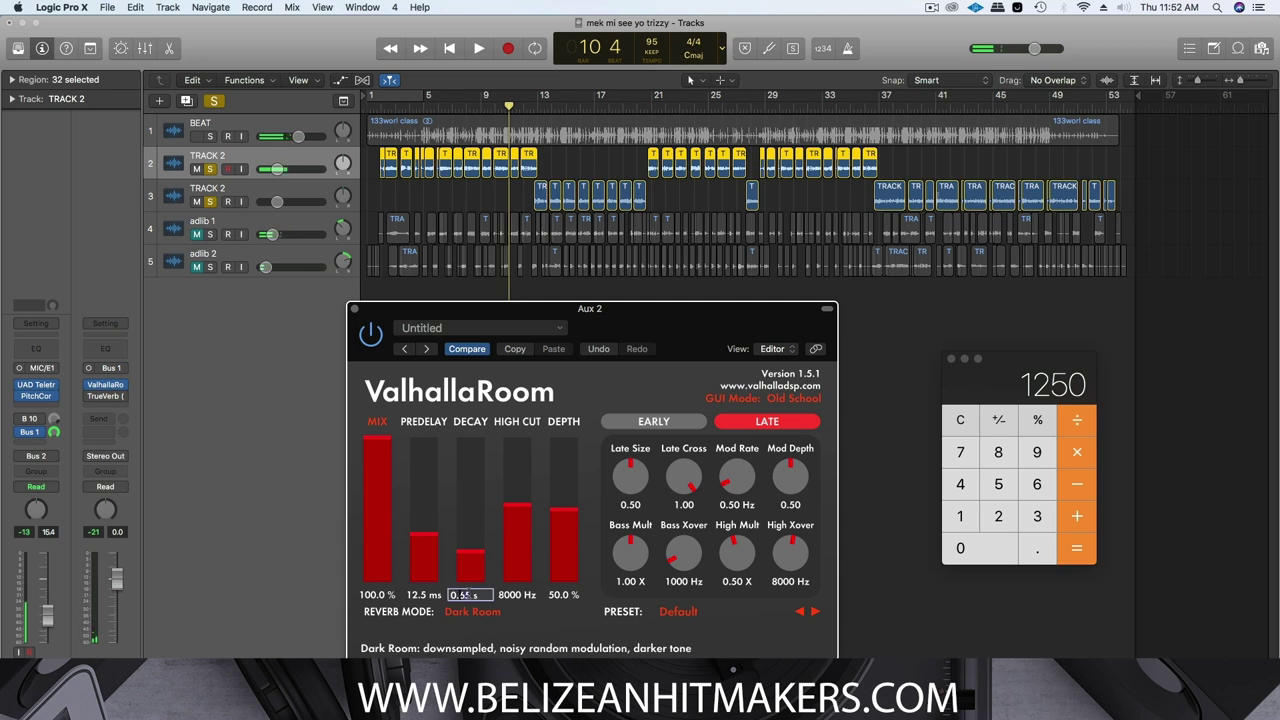
type("6.25")
key("Return")
key("space")
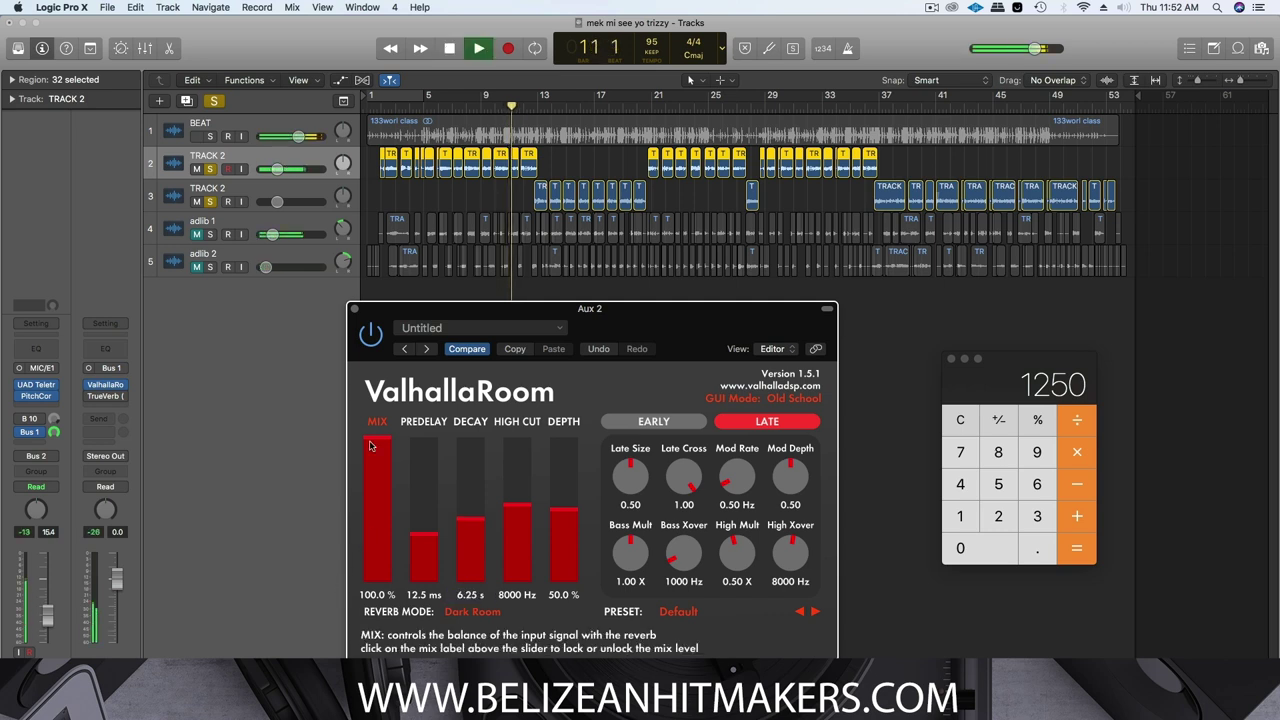
key("space")
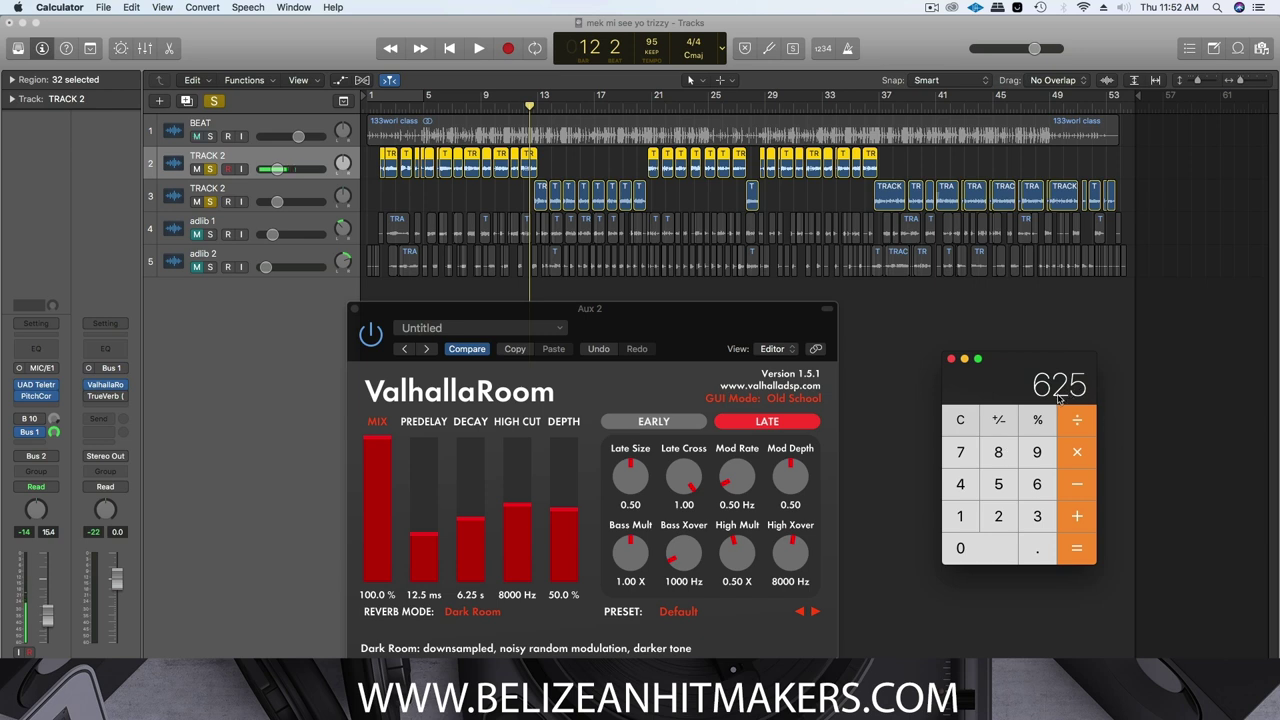
Divide 625 by 2 in Calculator to get a shorter decay time
left_click(1071, 425)
left_click(998, 518)
left_click(1074, 553)
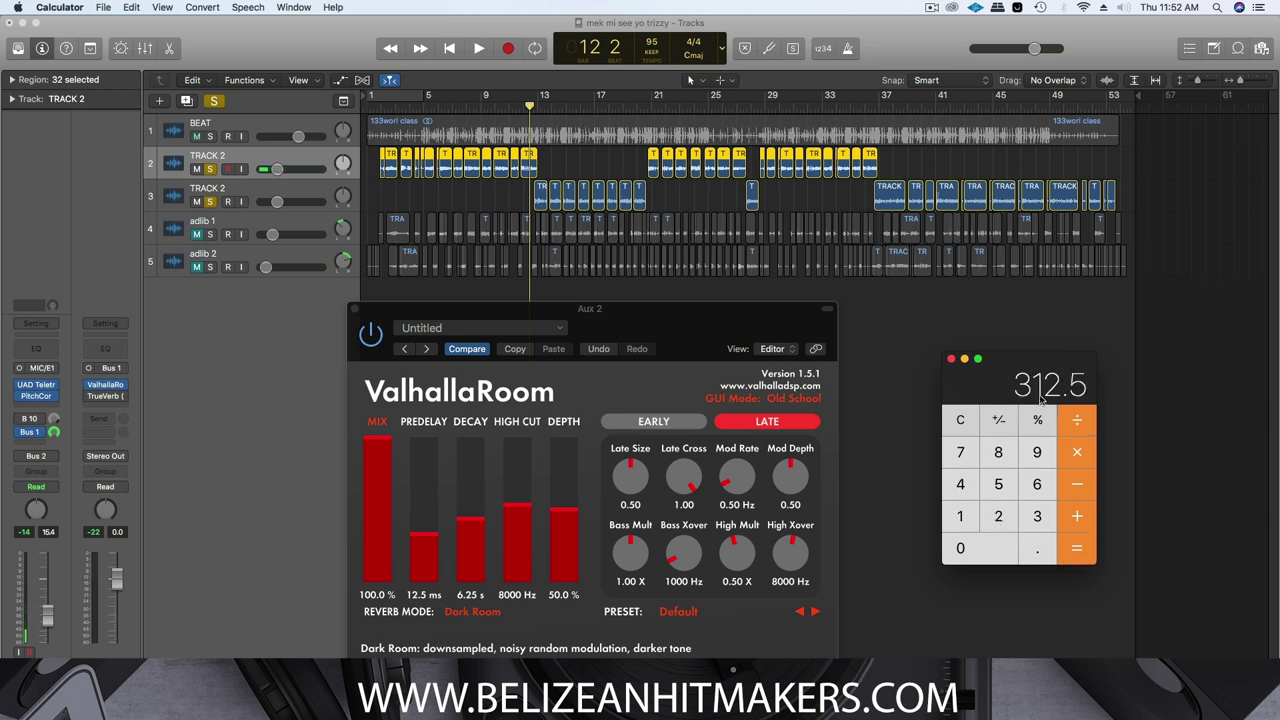
Set the ValhallaRoom decay to 3.12 s and briefly play the vocal with it
left_click(467, 604)
double_click(467, 596)
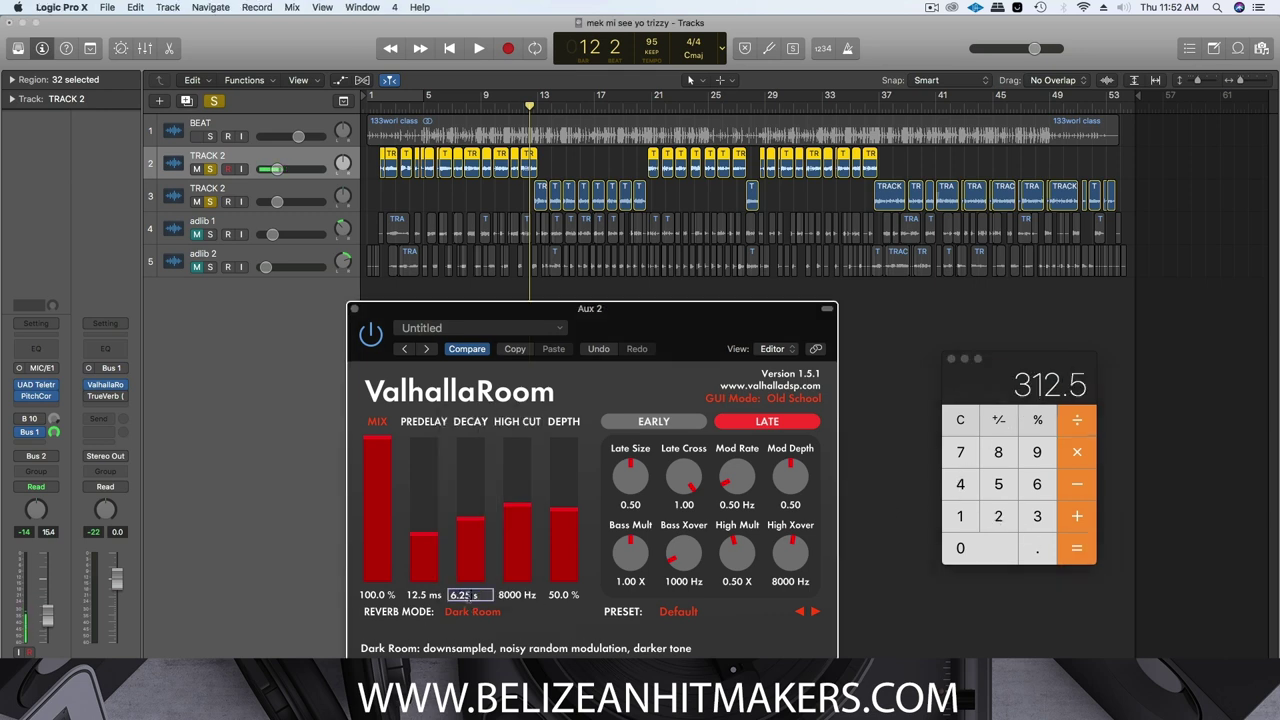
type("3.12")
key("Return")
key("space")
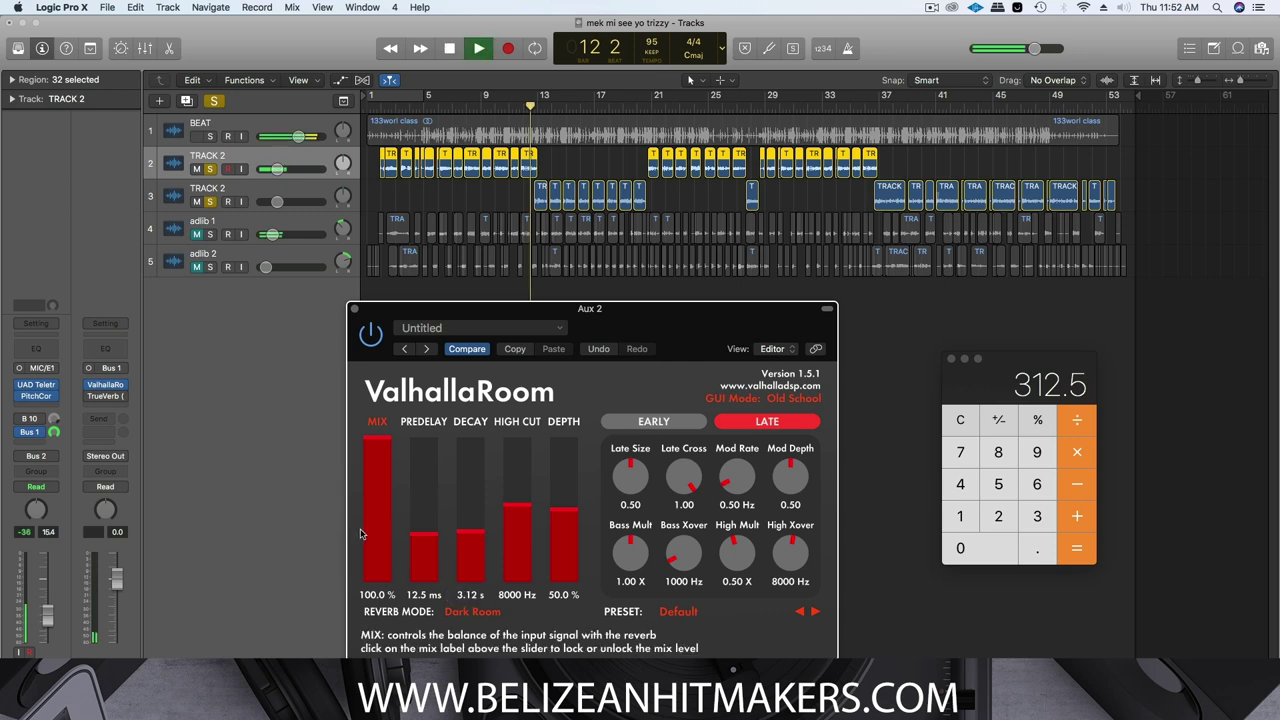
key("space")
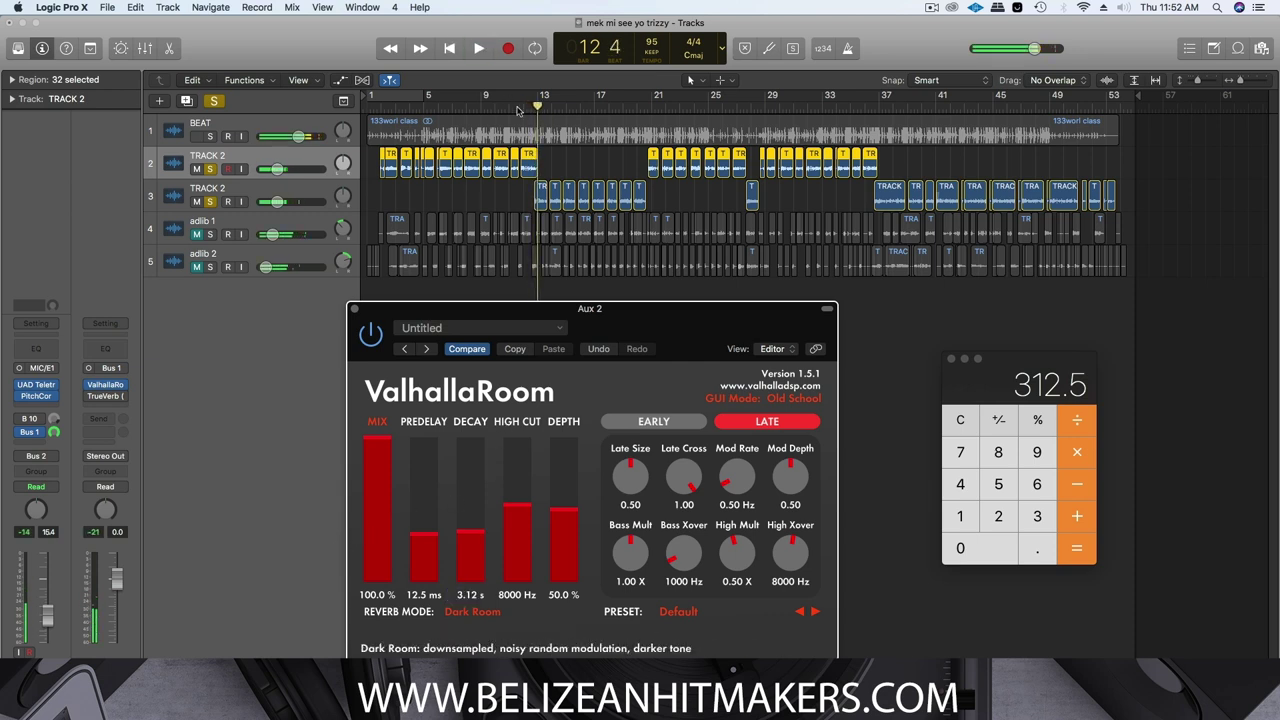
Reposition the playhead and play a longer passage to audition the vocal reverb
left_click(520, 108)
key("space")
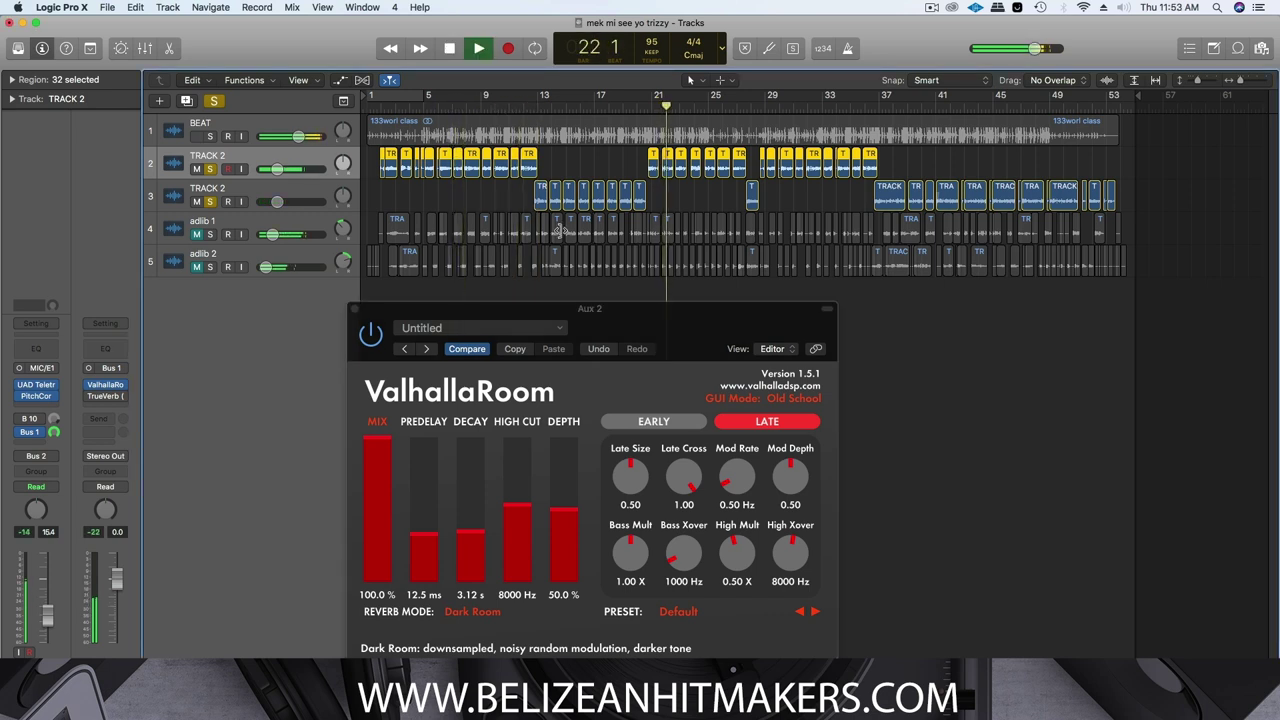
key("space")
Enlarge the timeline around bar 22, audition the TRACK 2 vocal reverb there, and return the playhead to bar 22 beat 4
left_click_drag(638, 317, 856, 312)
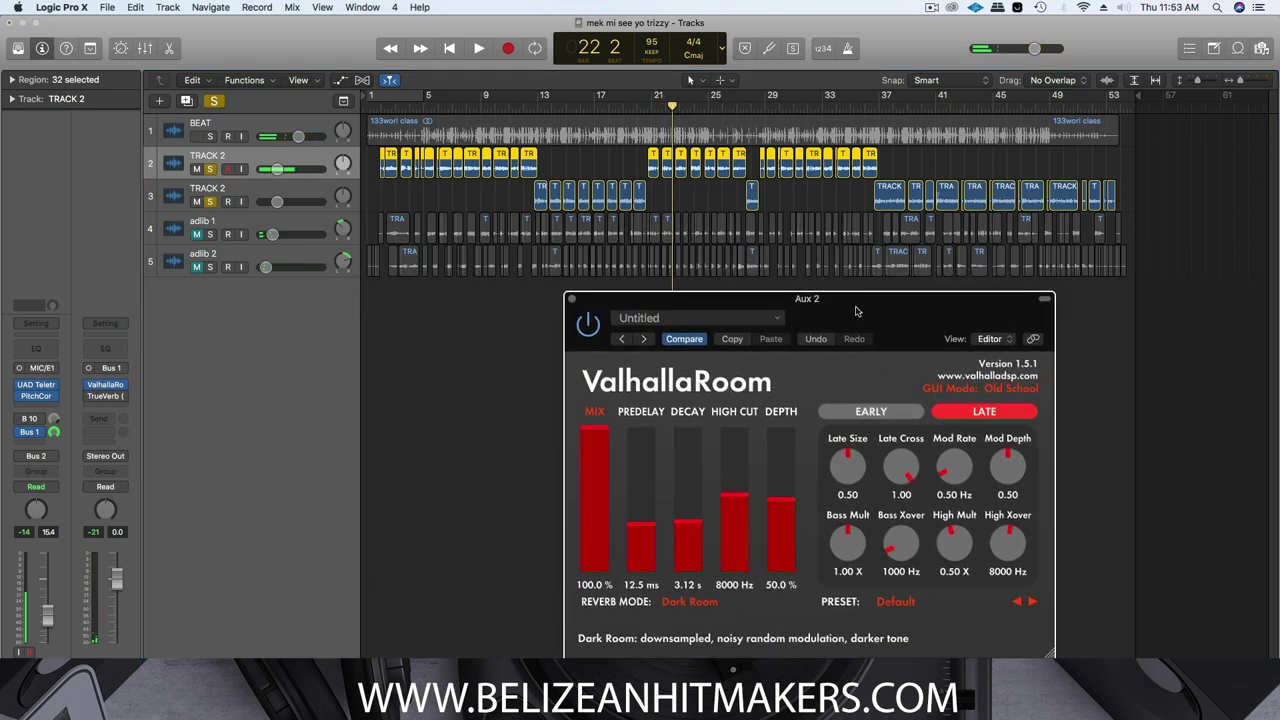
left_click(1240, 82)
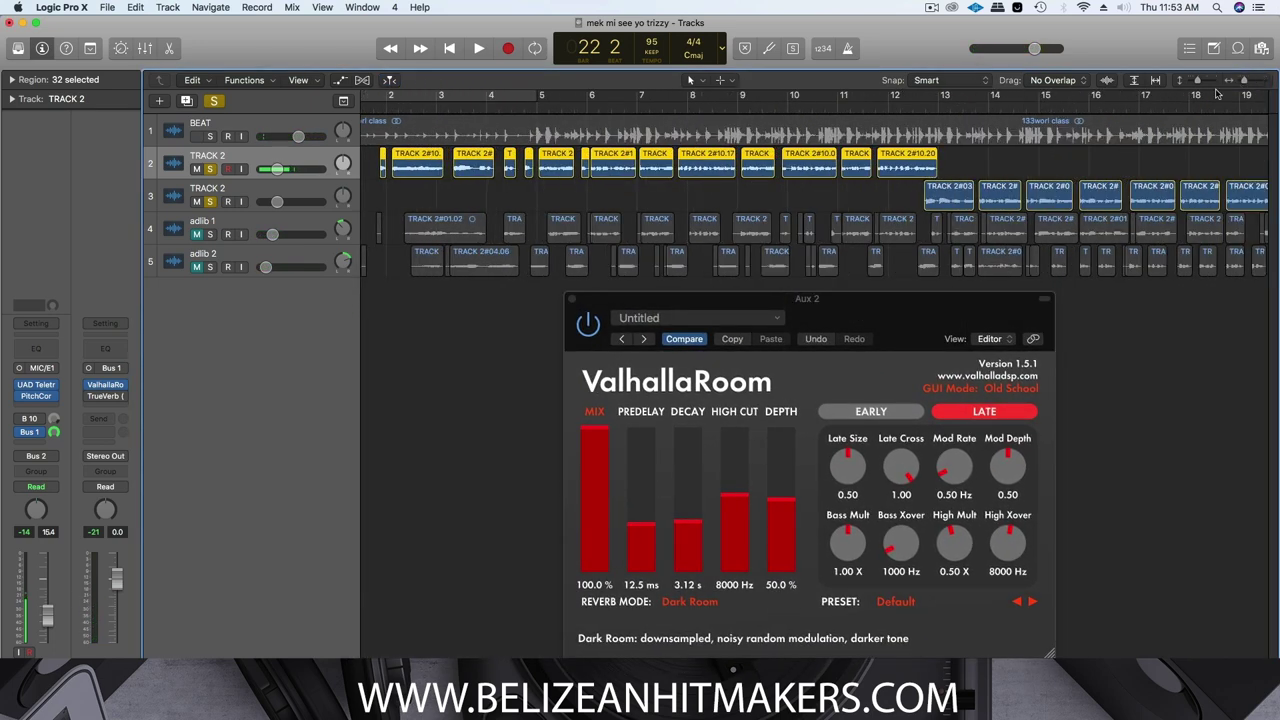
left_click_drag(812, 304, 525, 236)
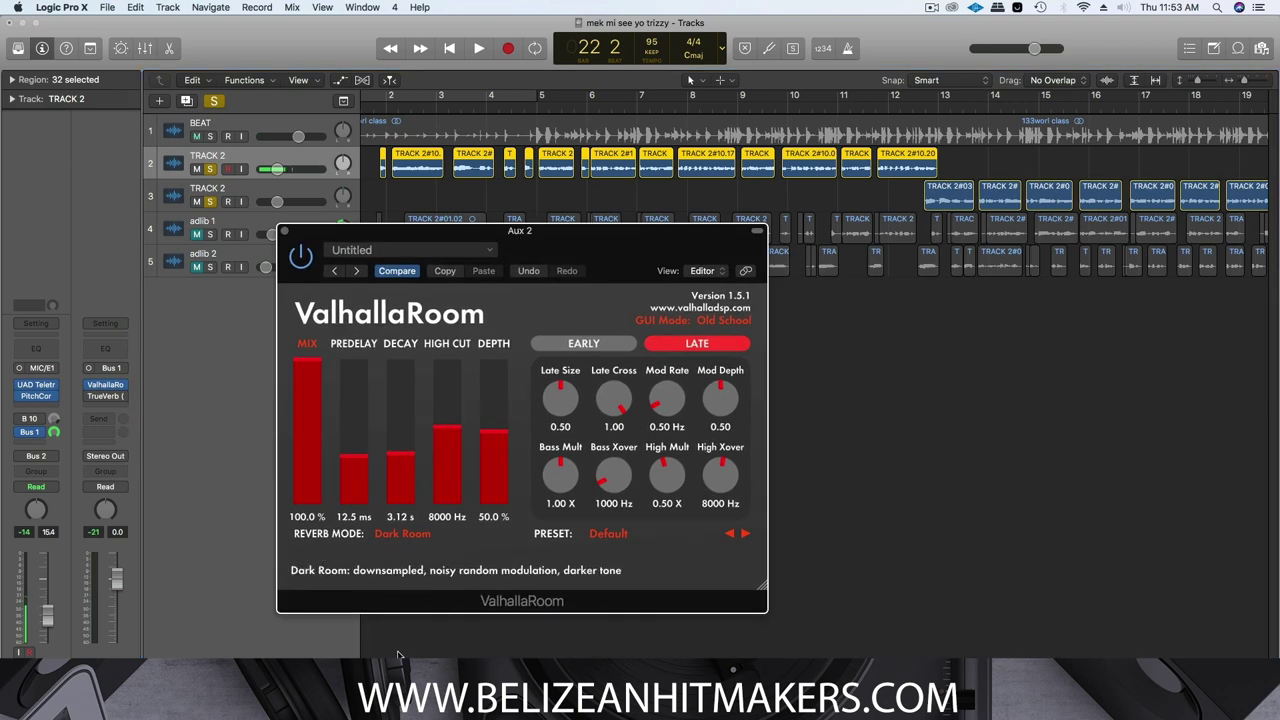
scroll(814, 400, "right", 6)
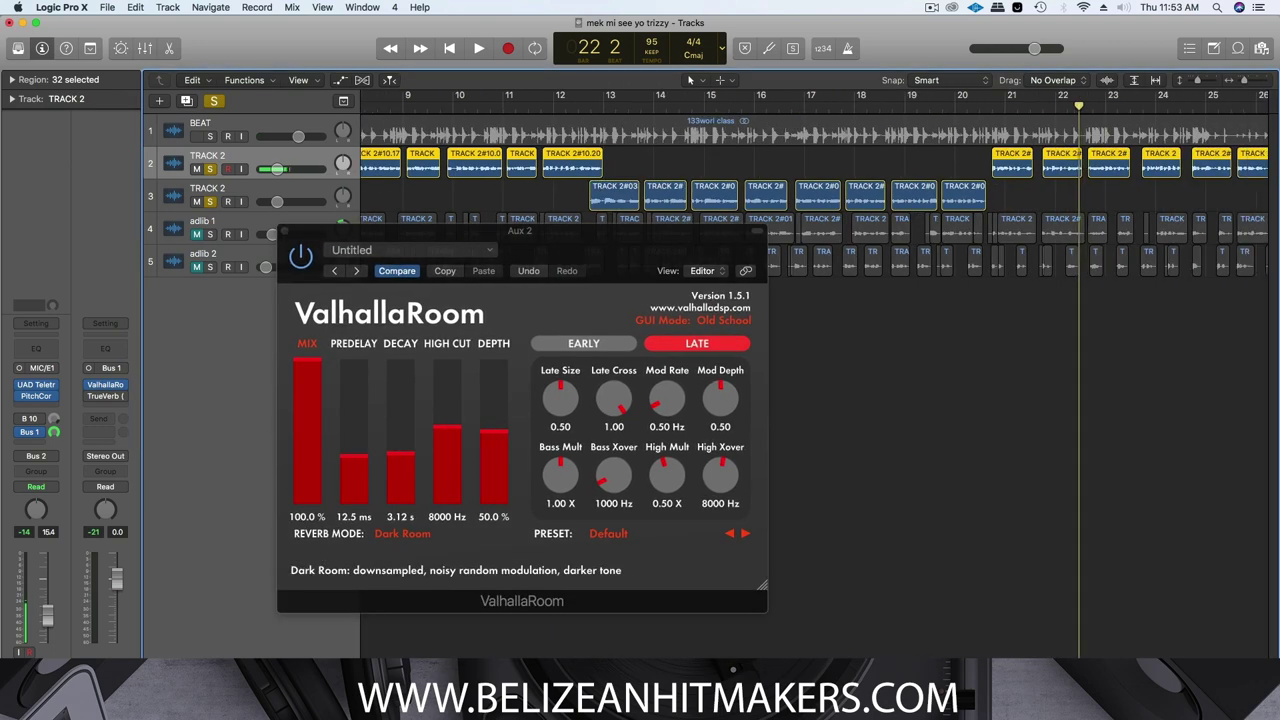
left_click_drag(585, 240, 434, 231)
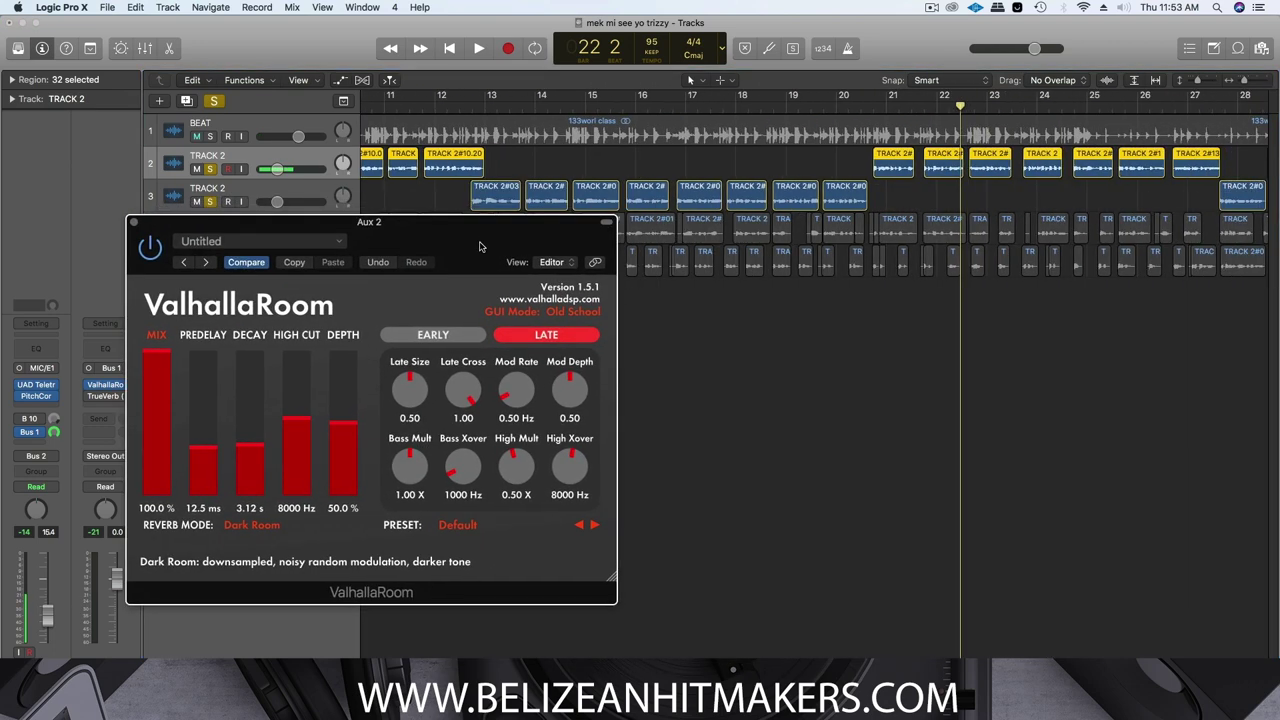
left_click(980, 112)
key("space")
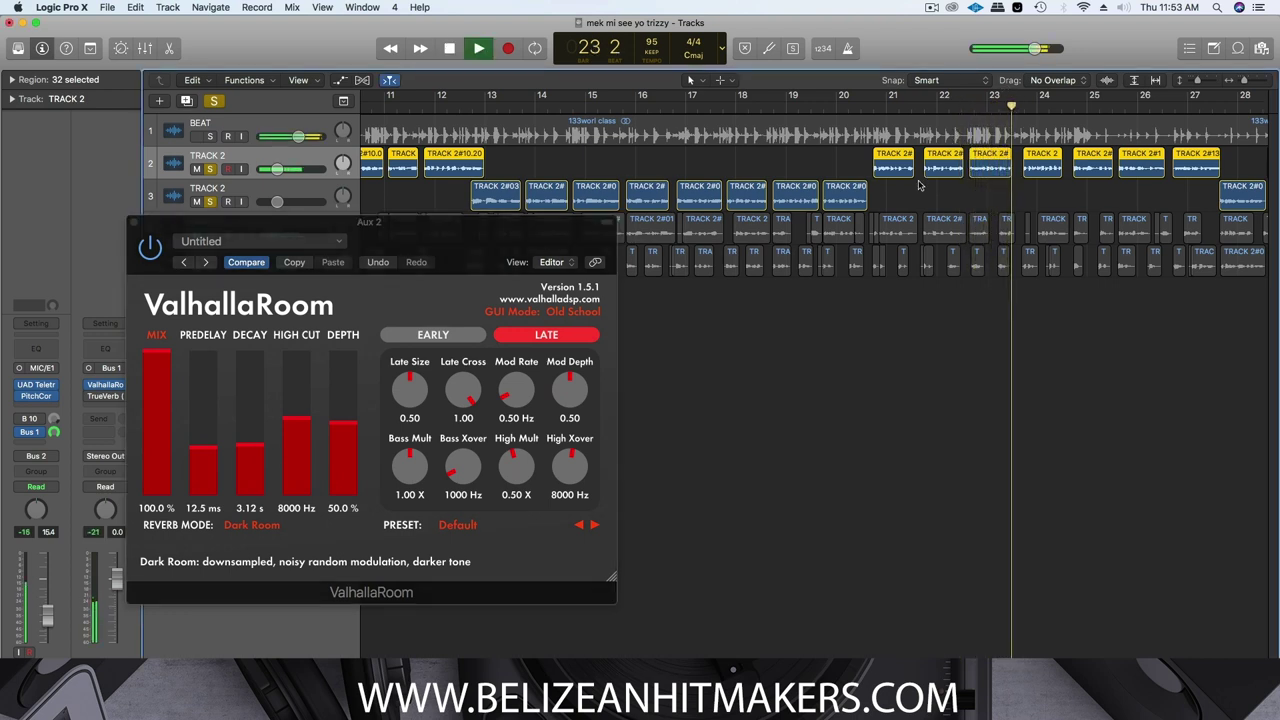
key("space")
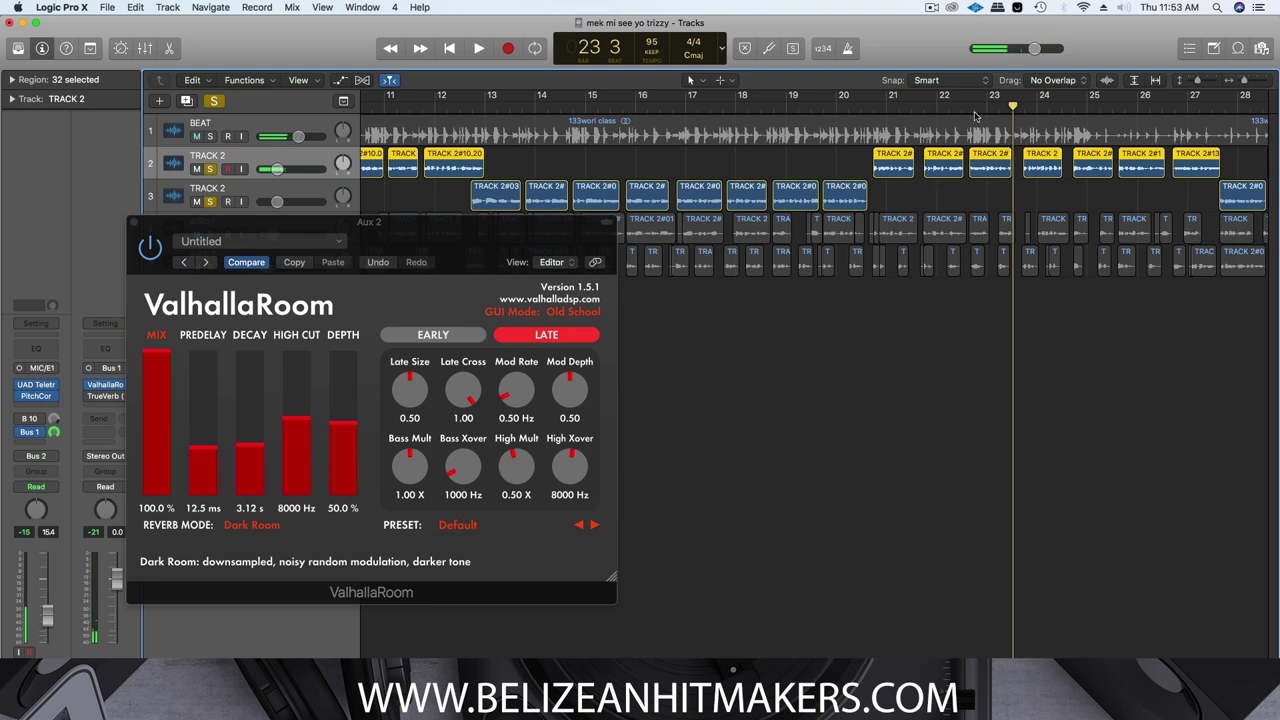
left_click(974, 104)
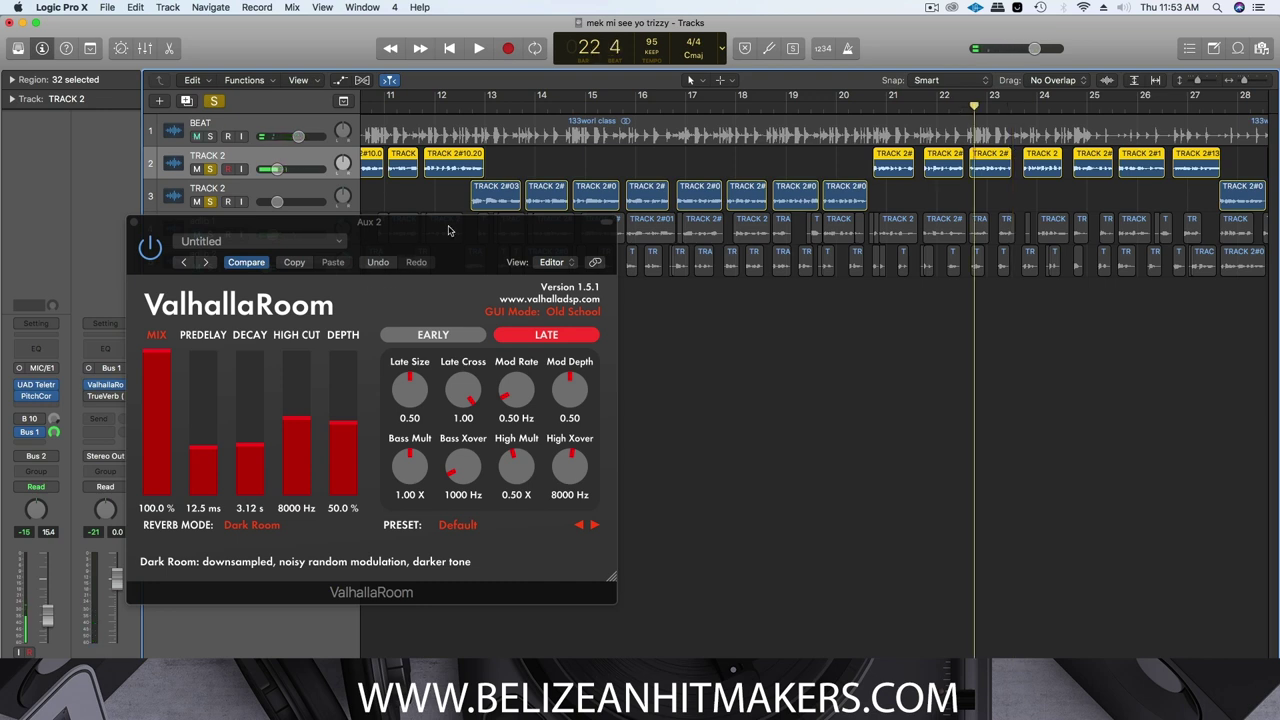
Move the reverb window aside and divide 312.5 by 2 in Calculator to get a shorter decay time
left_click_drag(437, 240, 723, 238)
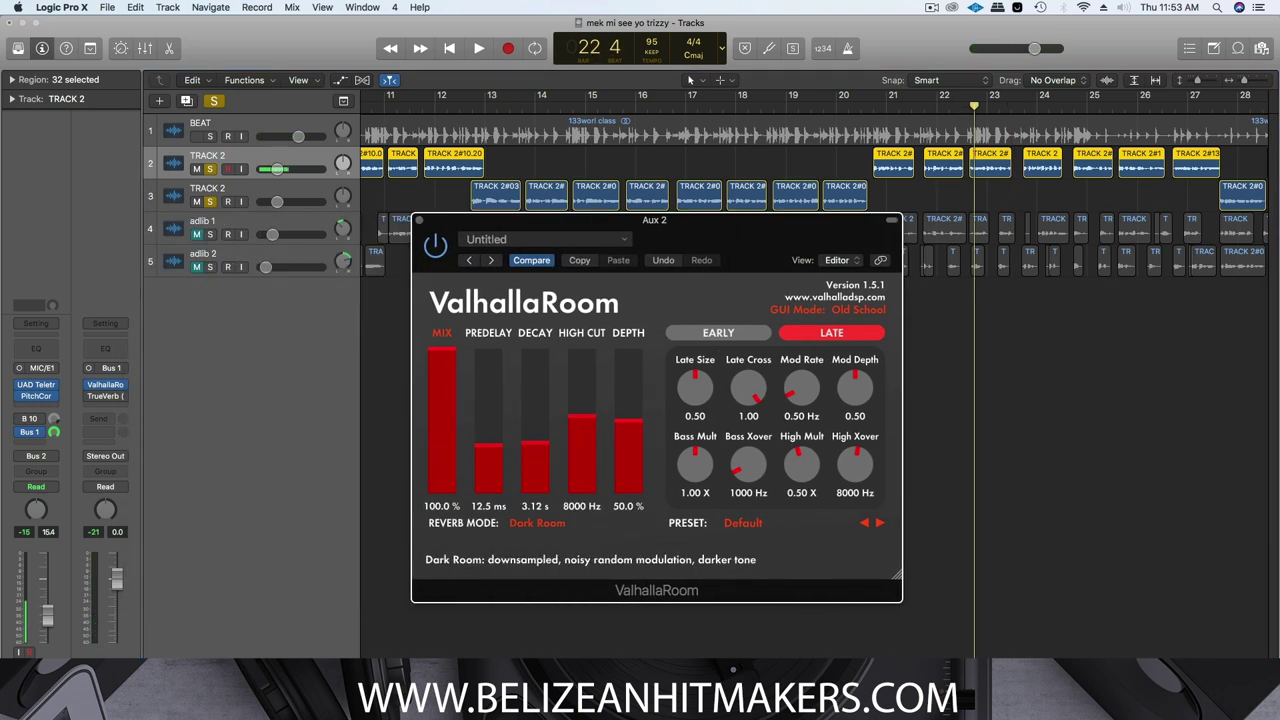
key("super+Tab")
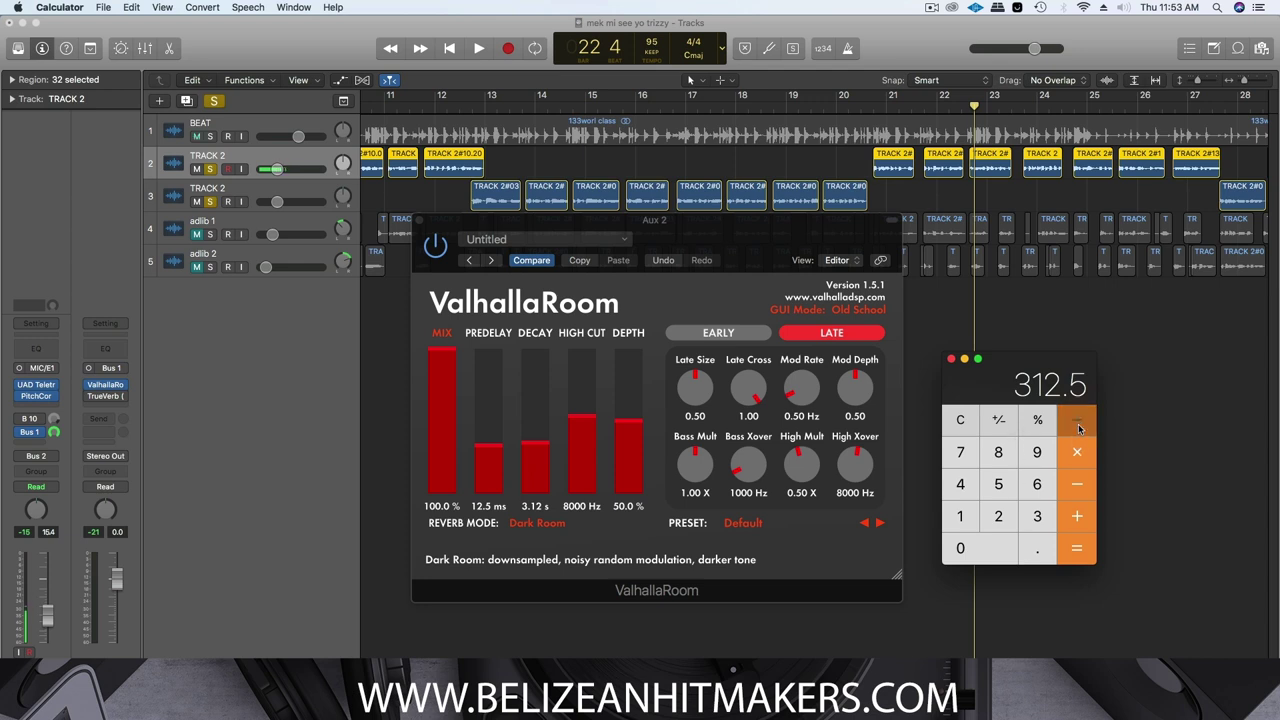
left_click(1075, 428)
type("2")
key("Return")
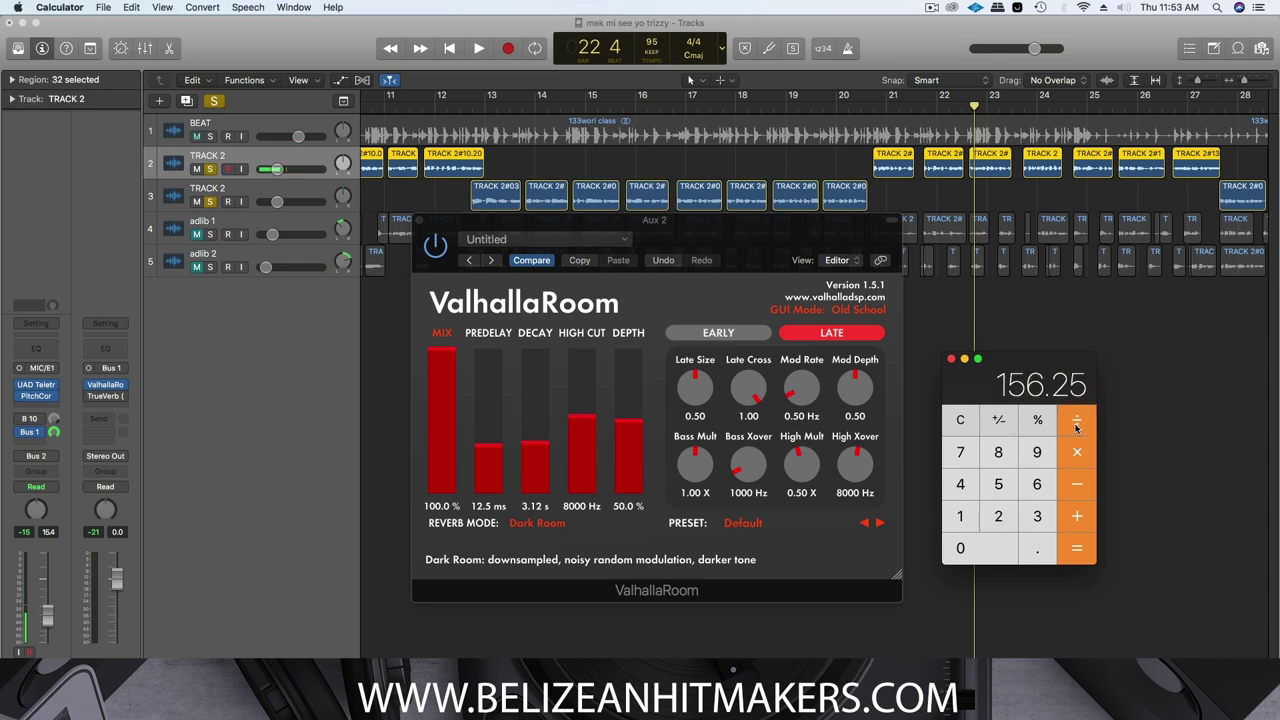
Set the Aux 2 ValhallaRoom decay to 1.56 s and briefly play the vocal from just before bar 21
left_click(533, 511)
left_click(533, 508)
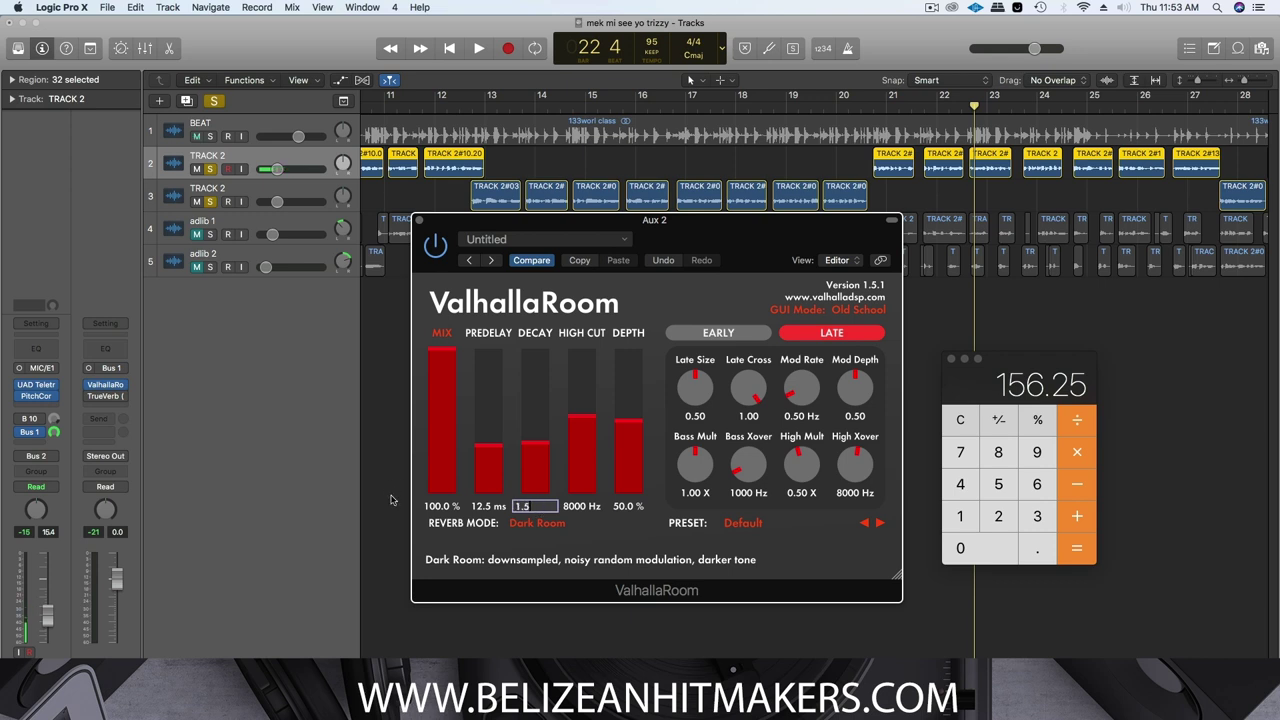
key("Return")
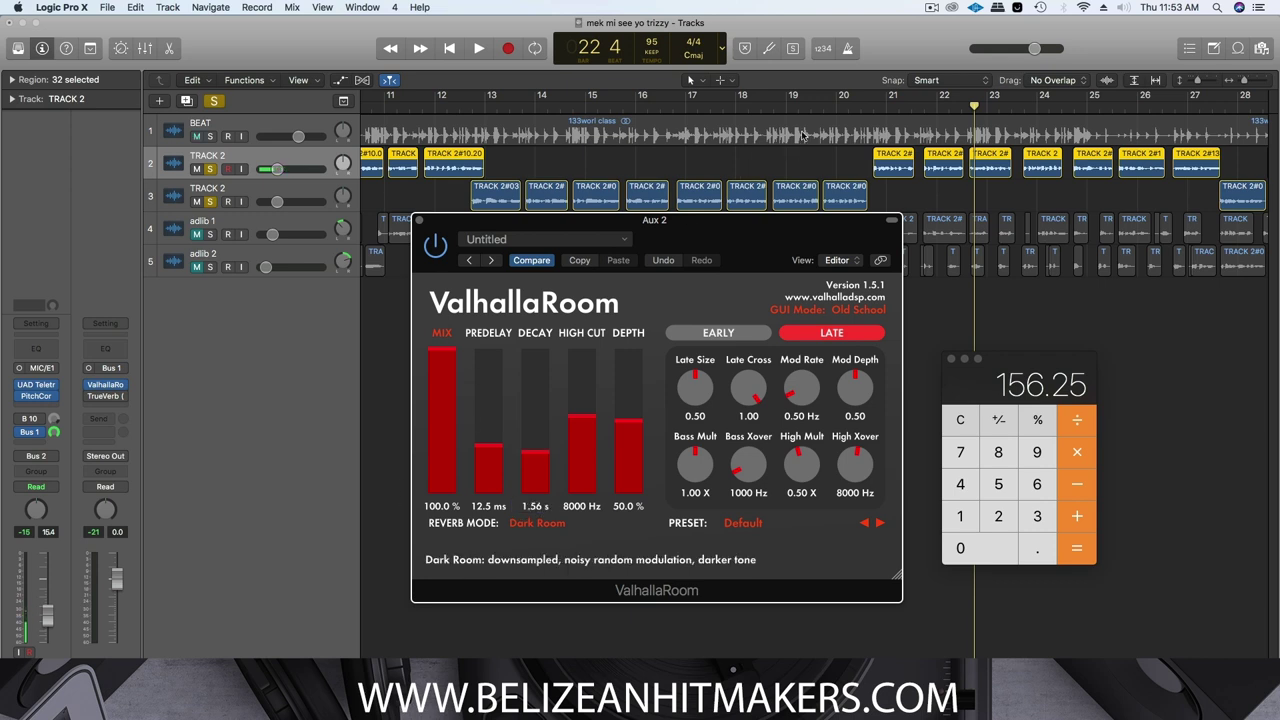
left_click(871, 109)
key("space")
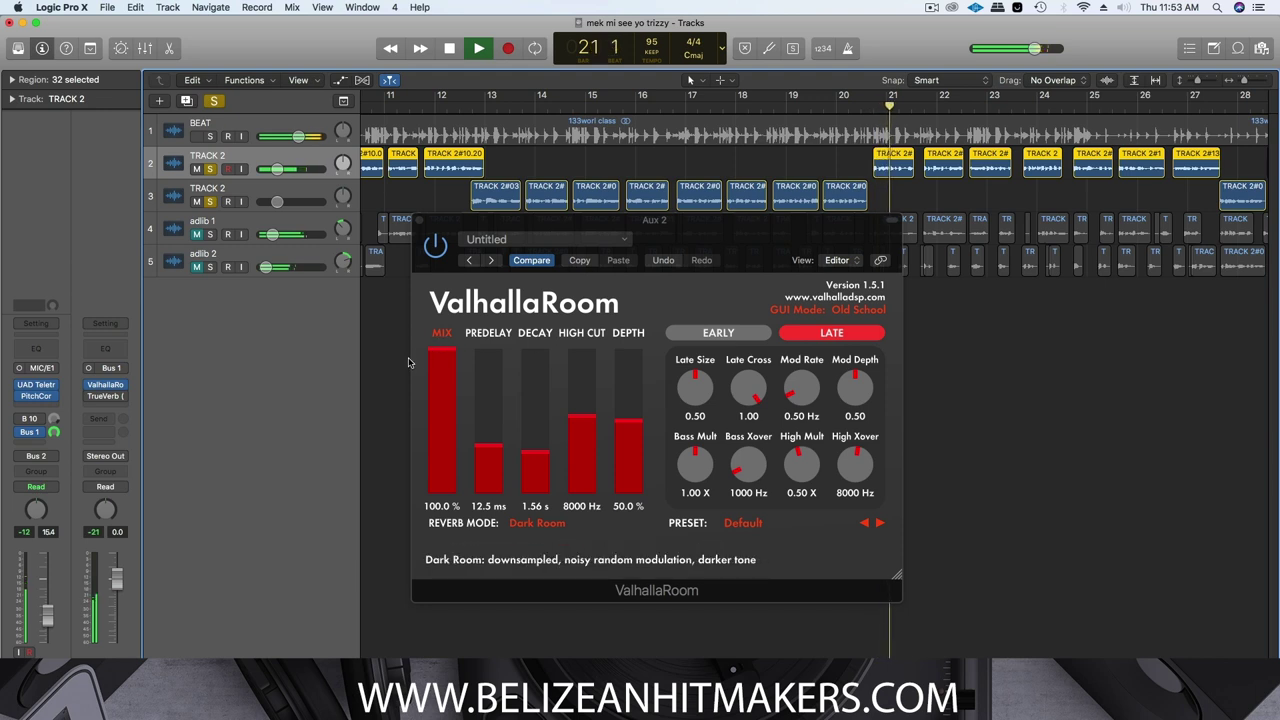
key("space")
Sweep the Aux 2 reverb mix down and settle it at 44.7 % while auditioning the vocal from just before bar 21
left_click_drag(437, 350, 438, 397)
left_click_drag(881, 109, 879, 108)
key("space")
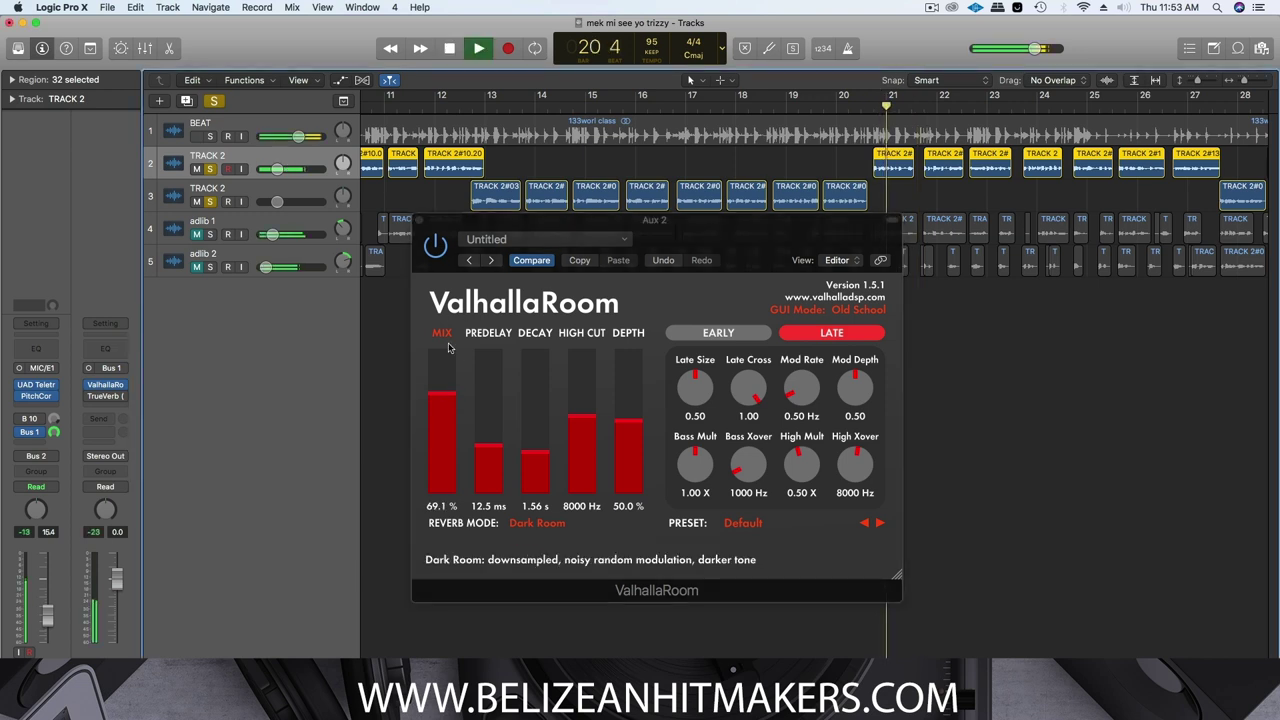
left_click(435, 397)
left_click_drag(435, 397, 443, 495)
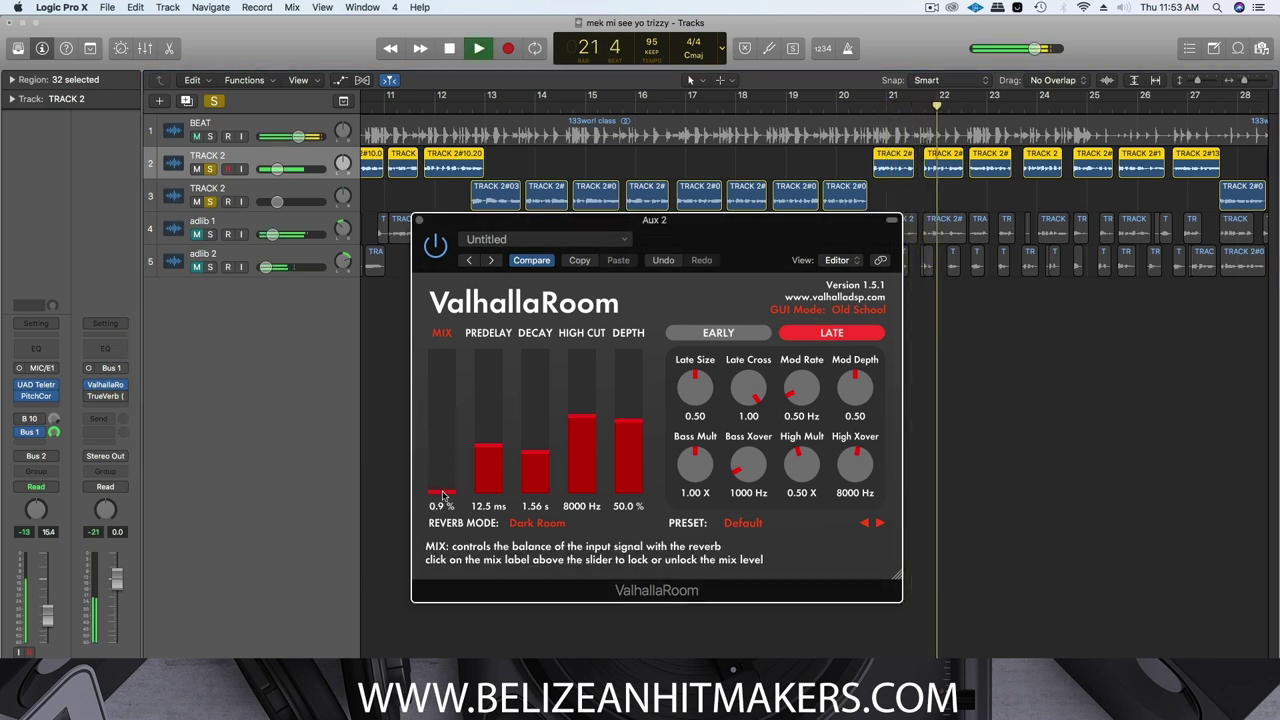
key("space")
left_click_drag(443, 495, 448, 432)
key("space")
key("space")
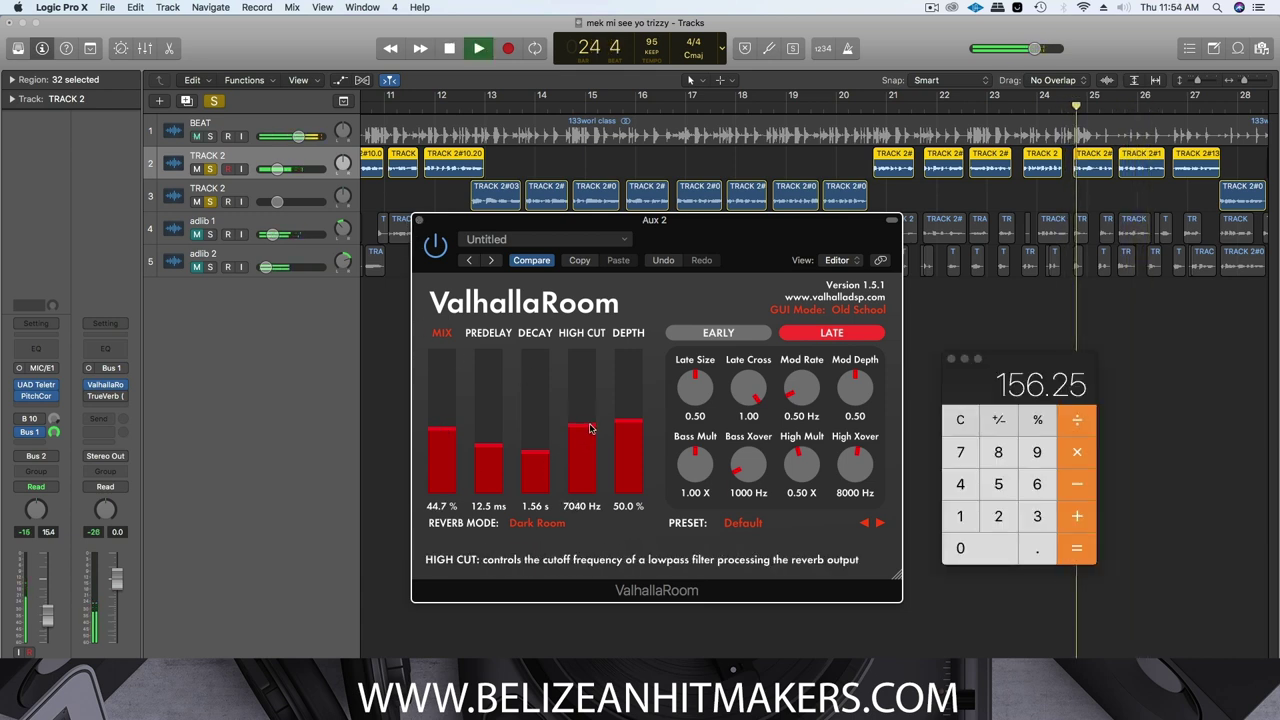
Lower the reverb's high cut to 6280 Hz during playback, stop the song and close the Aux 2 ValhallaRoom window
mouse_move(582, 414)
left_mouse_down()
mouse_move(582, 372)
mouse_move(585, 430)
left_mouse_up()
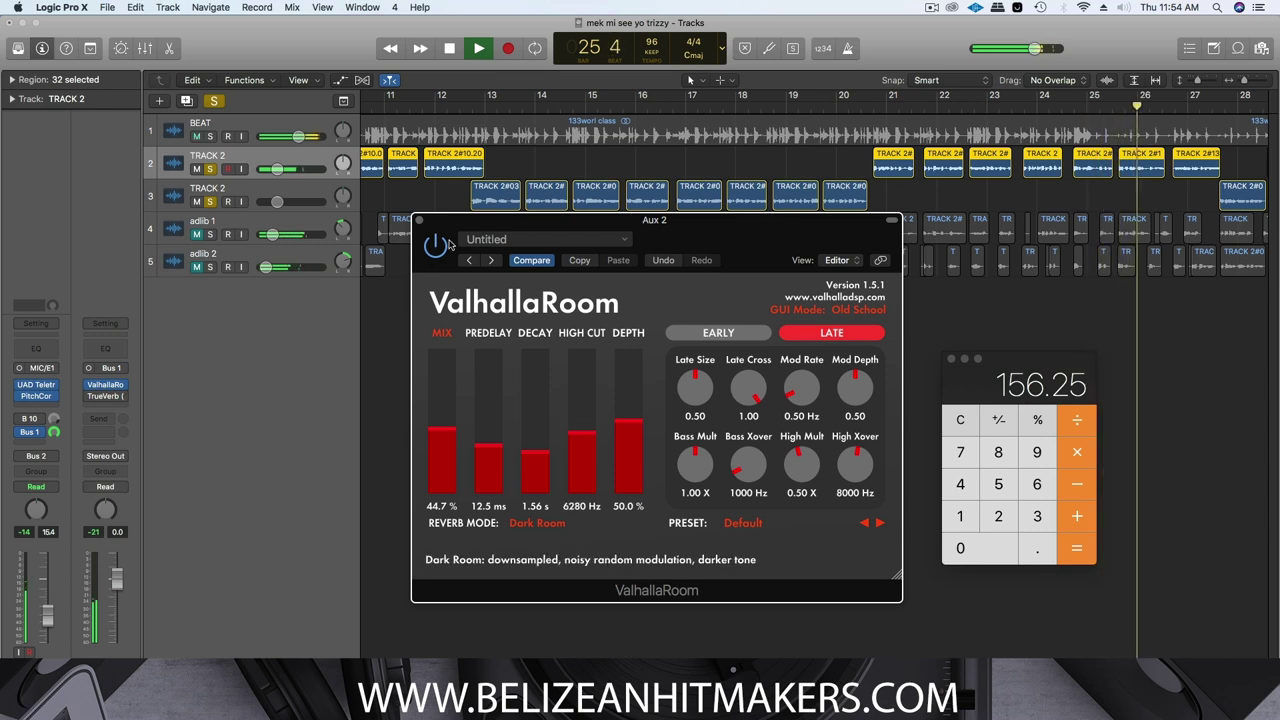
key("space")
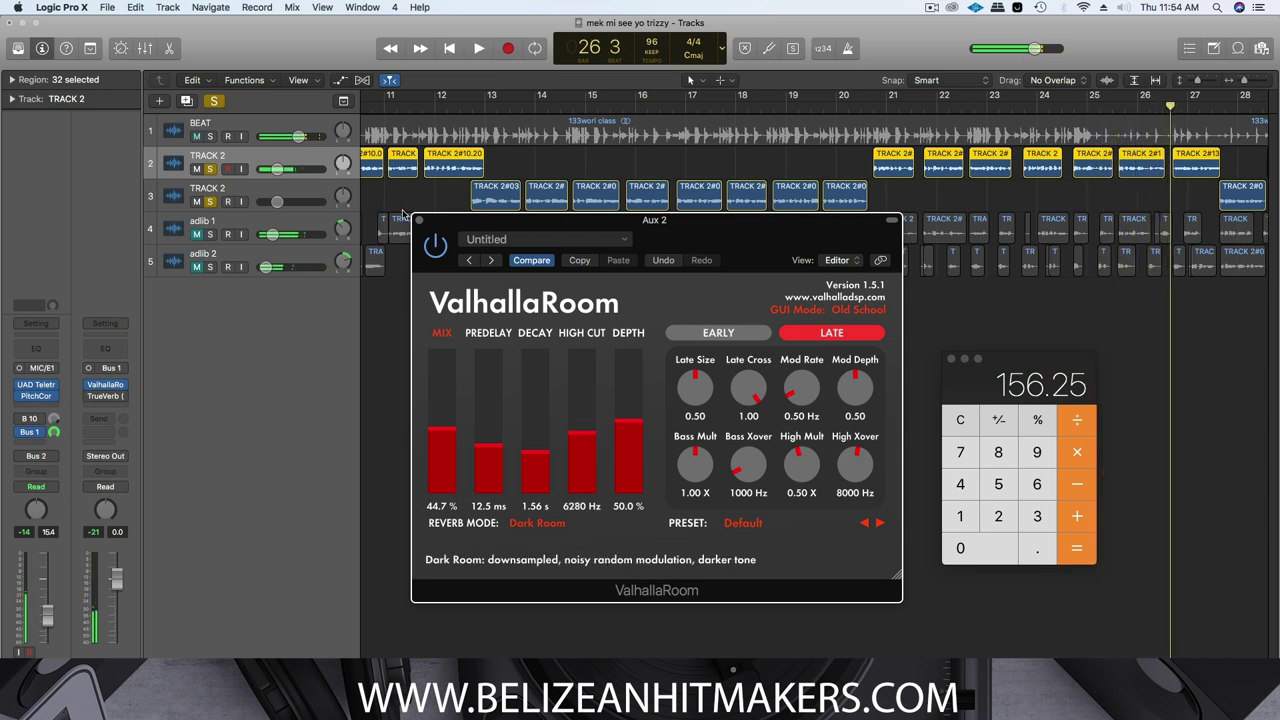
left_click(418, 219)
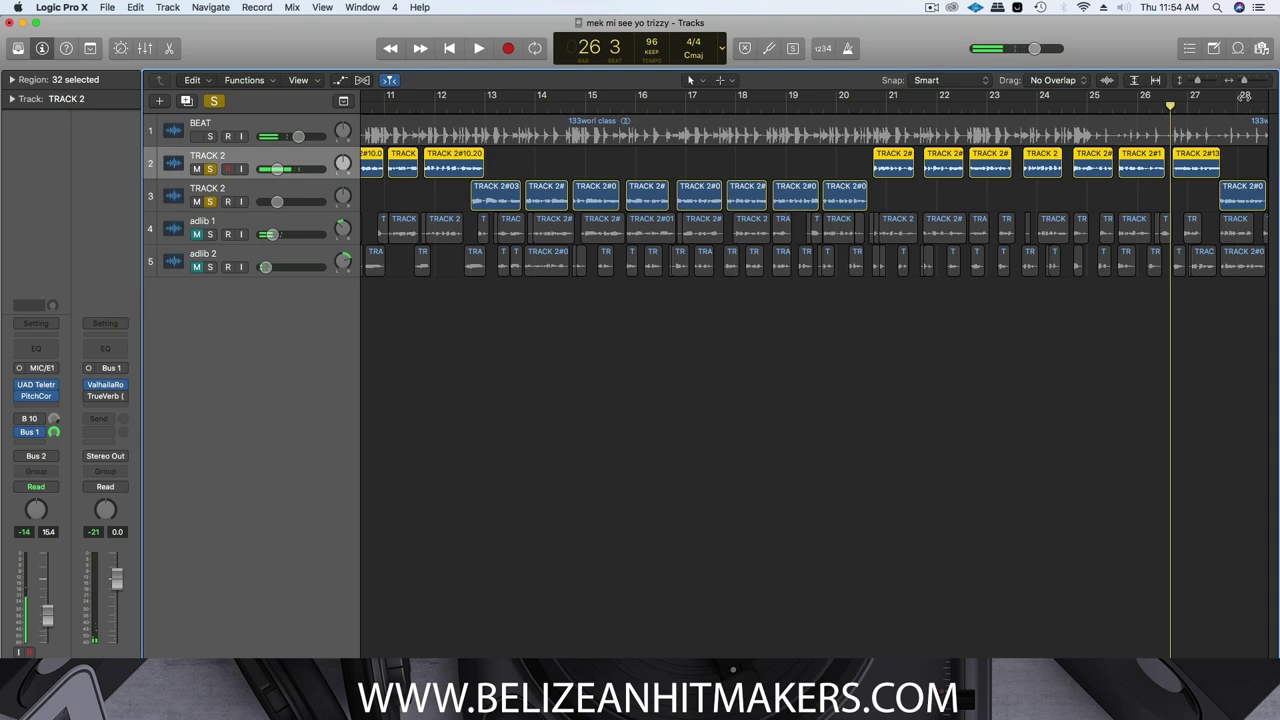
Play the beat with the second TRACK 2 vocal from about bar 13 and return the playhead to bar 12 beat 4
left_click_drag(1247, 83, 1242, 84)
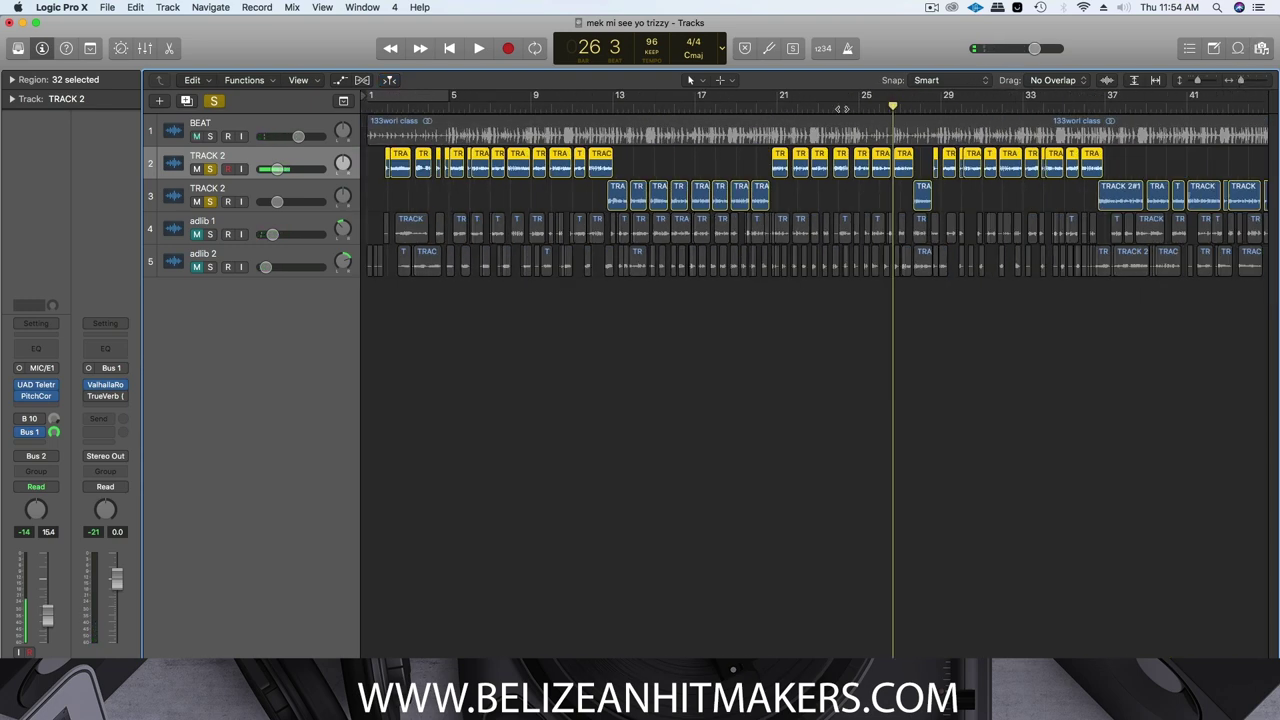
left_click_drag(762, 105, 453, 80)
left_click(603, 105)
key("space")
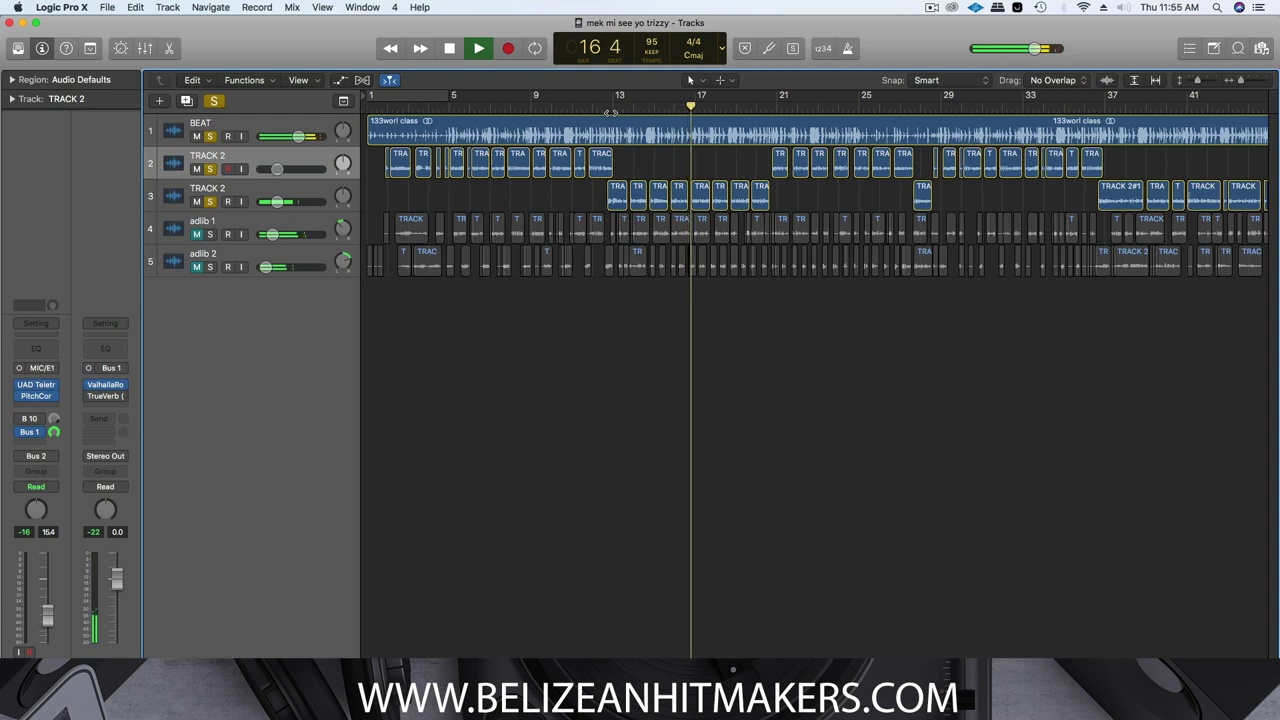
key("space")
left_click_drag(611, 111, 609, 111)
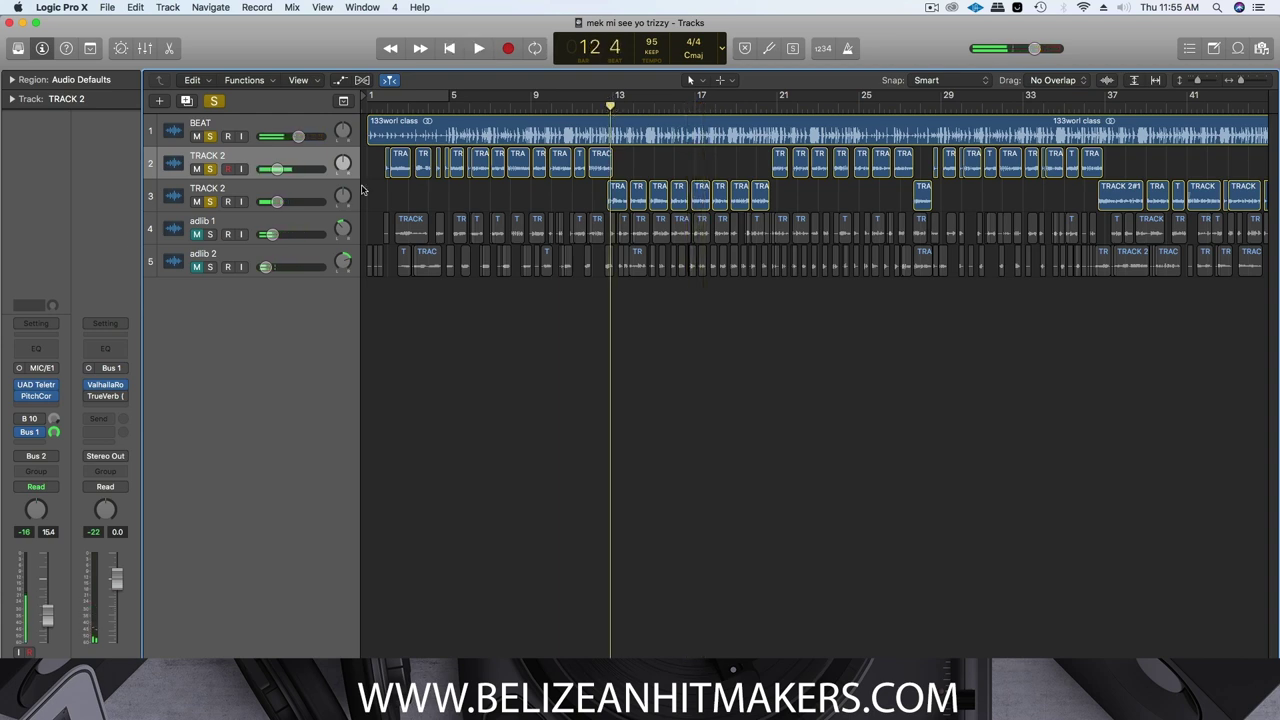
Leave only the second TRACK 2 vocal soloed, play it from bar 12 beat 4 and return the playhead there
left_click(210, 137)
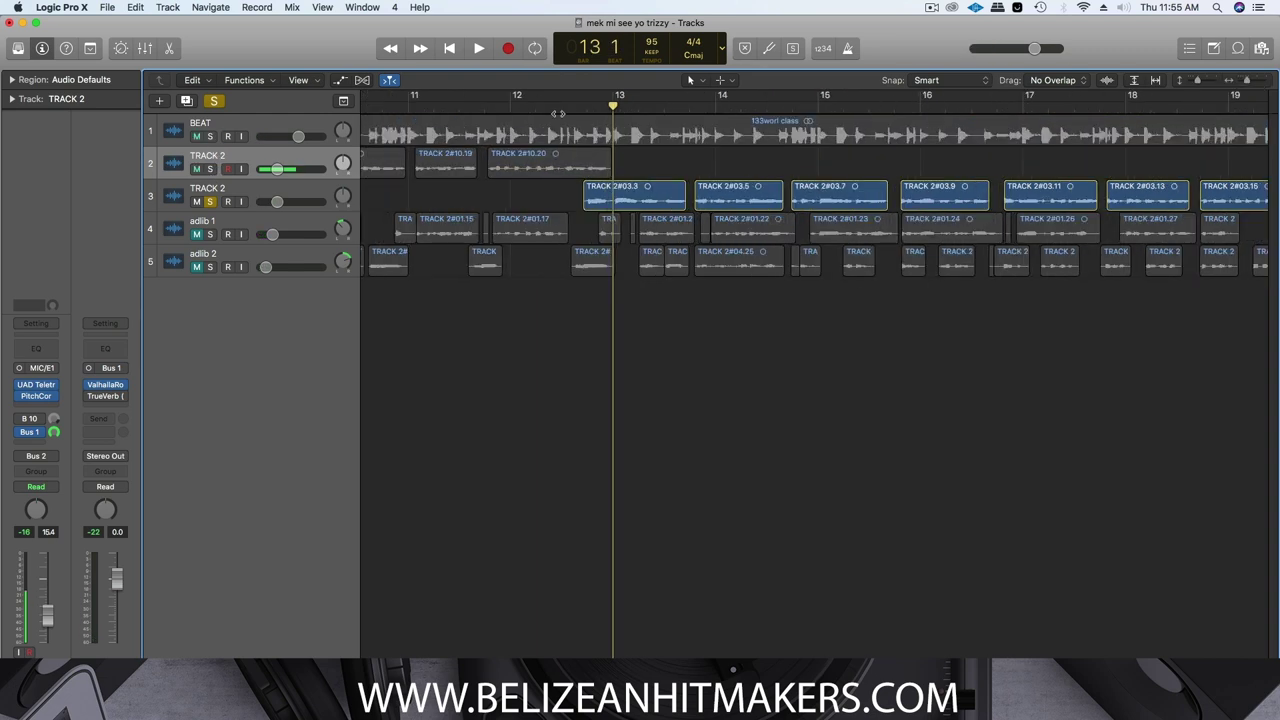
left_click(575, 107)
key("space")
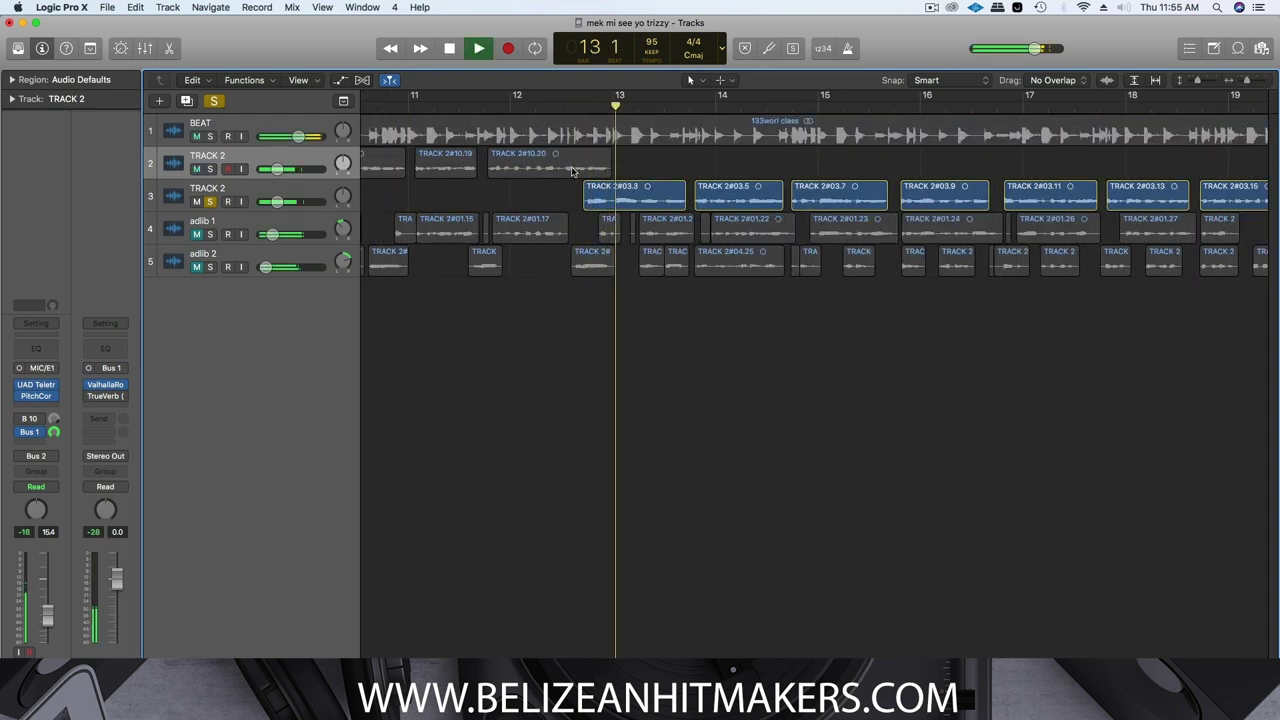
key("space")
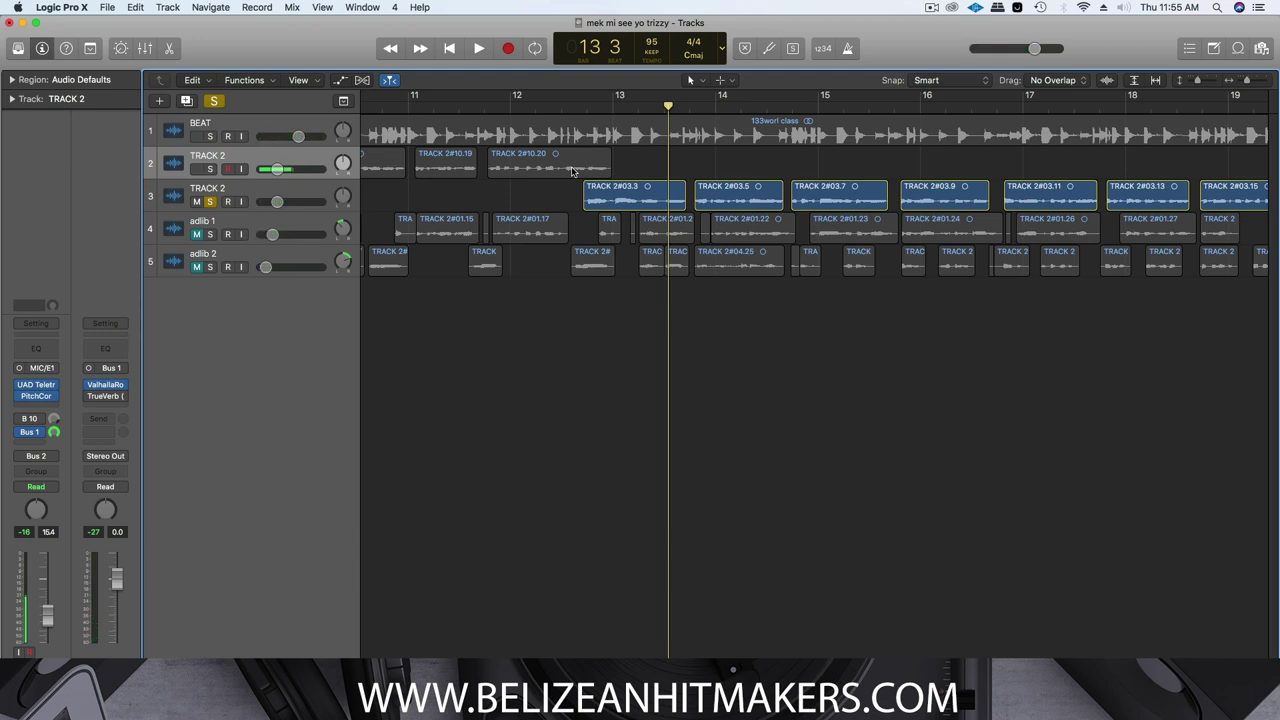
left_click(580, 112)
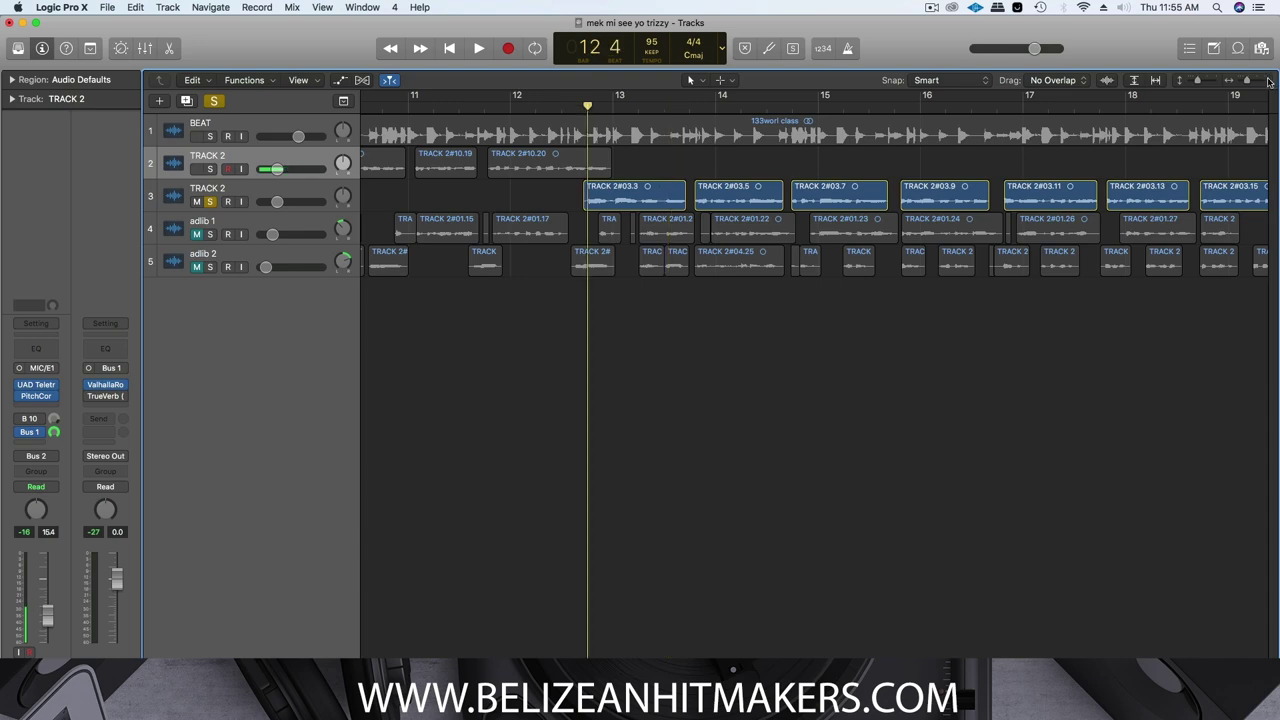
Solo the adlib 1 track alongside the second TRACK 2 vocal and place the playhead at bar 13
left_click_drag(1246, 81, 1226, 79)
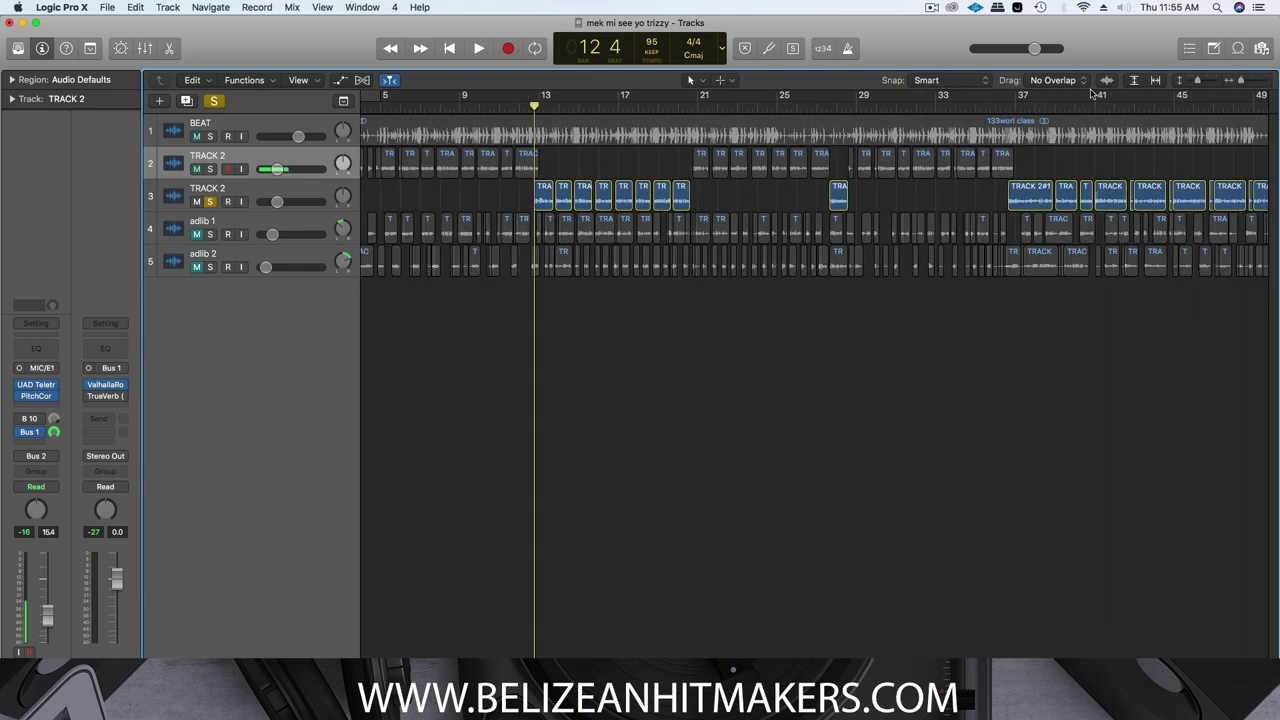
left_click(292, 194)
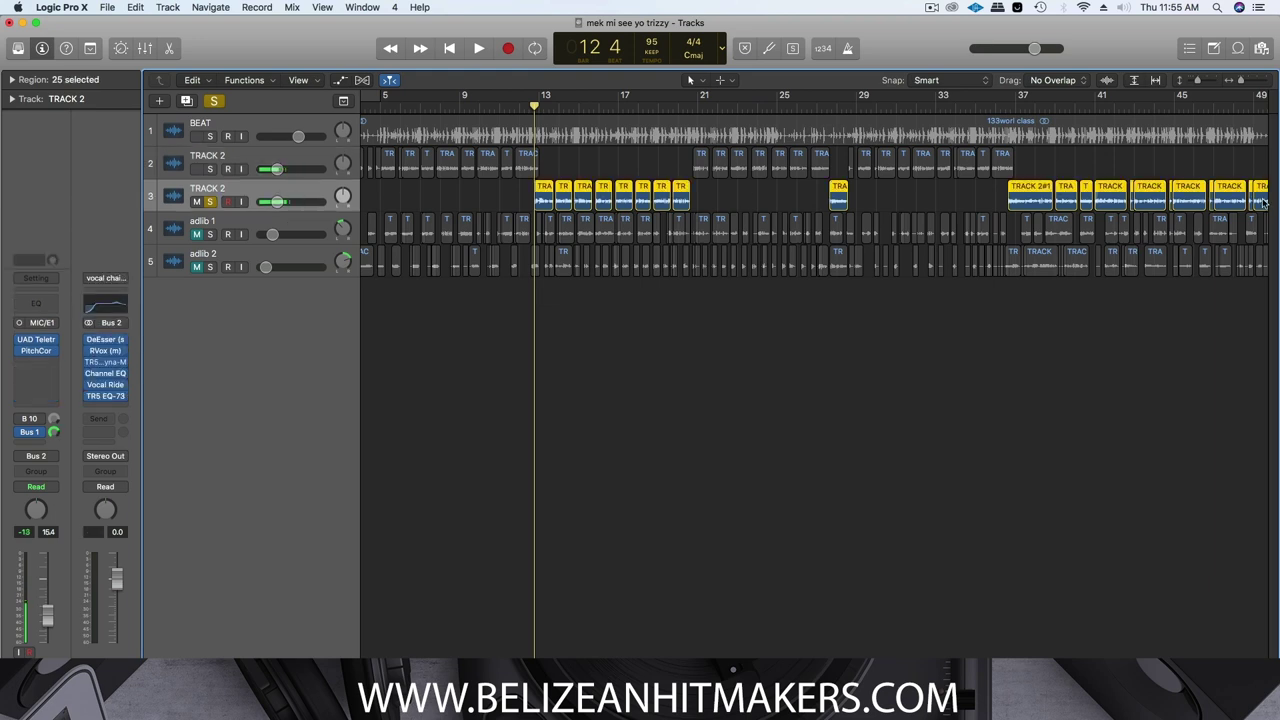
left_click_drag(1242, 81, 1239, 81)
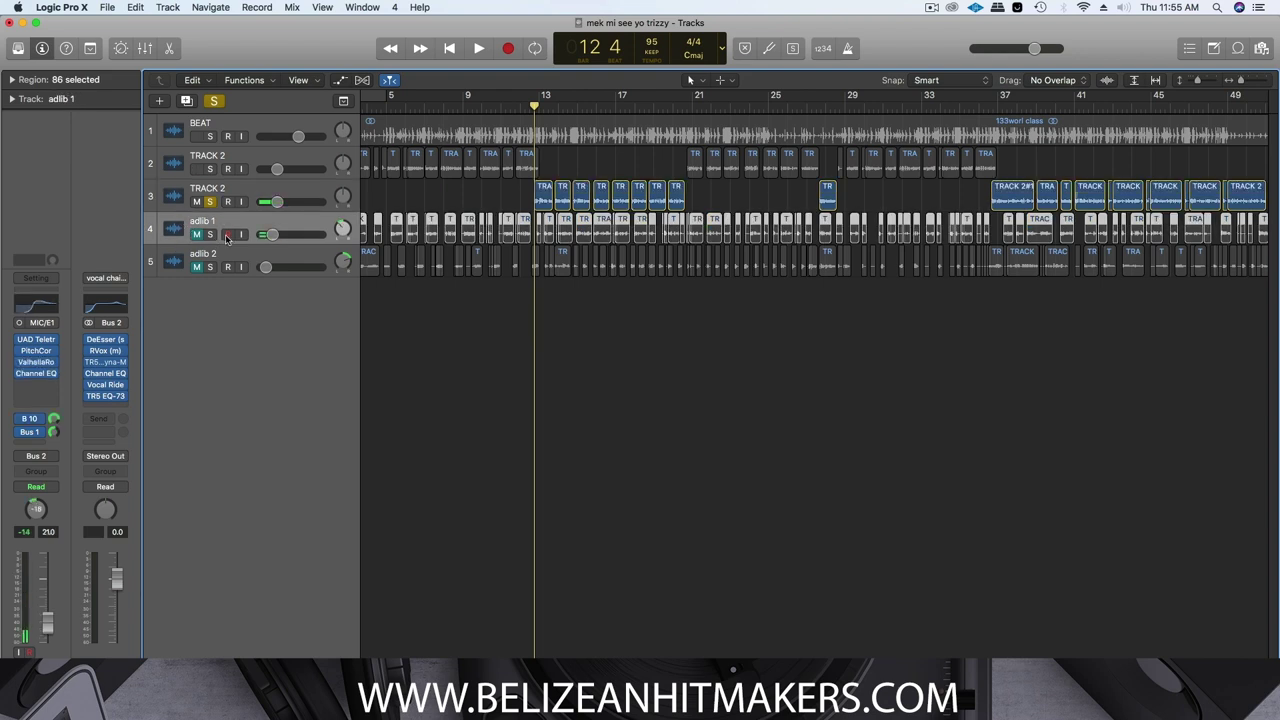
left_click(209, 234)
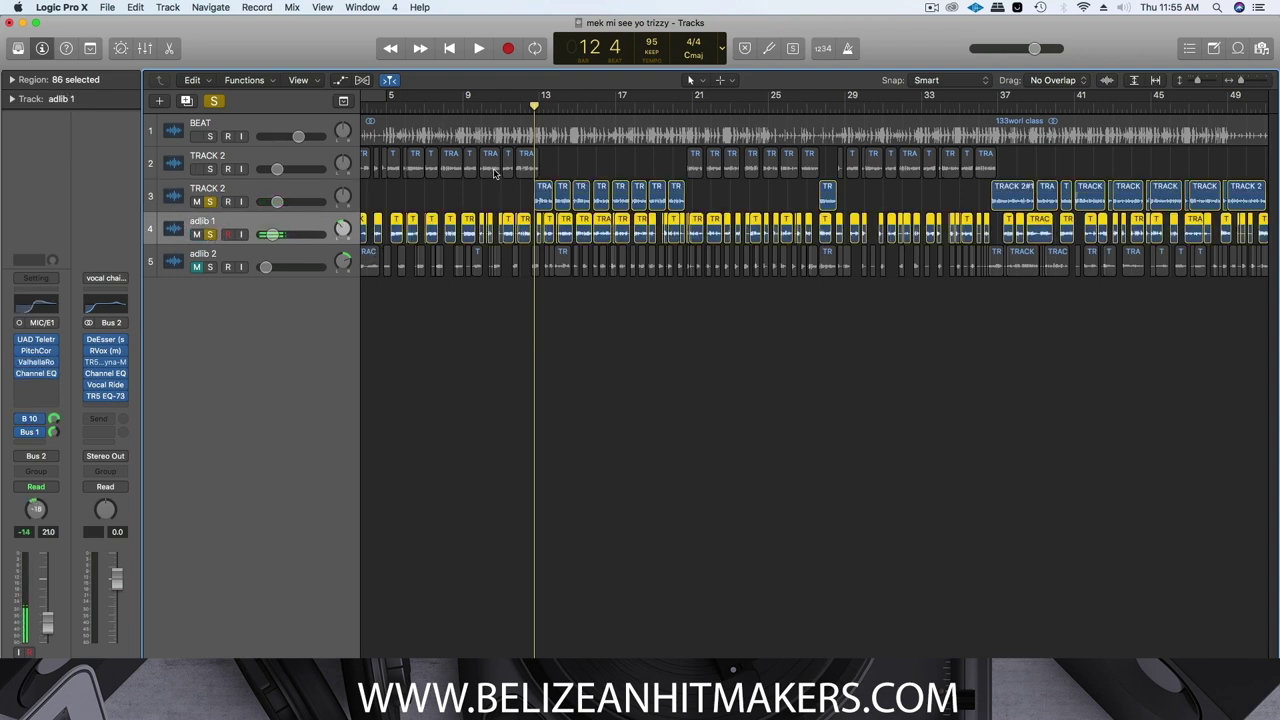
left_click_drag(534, 120, 539, 120)
left_click(658, 310)
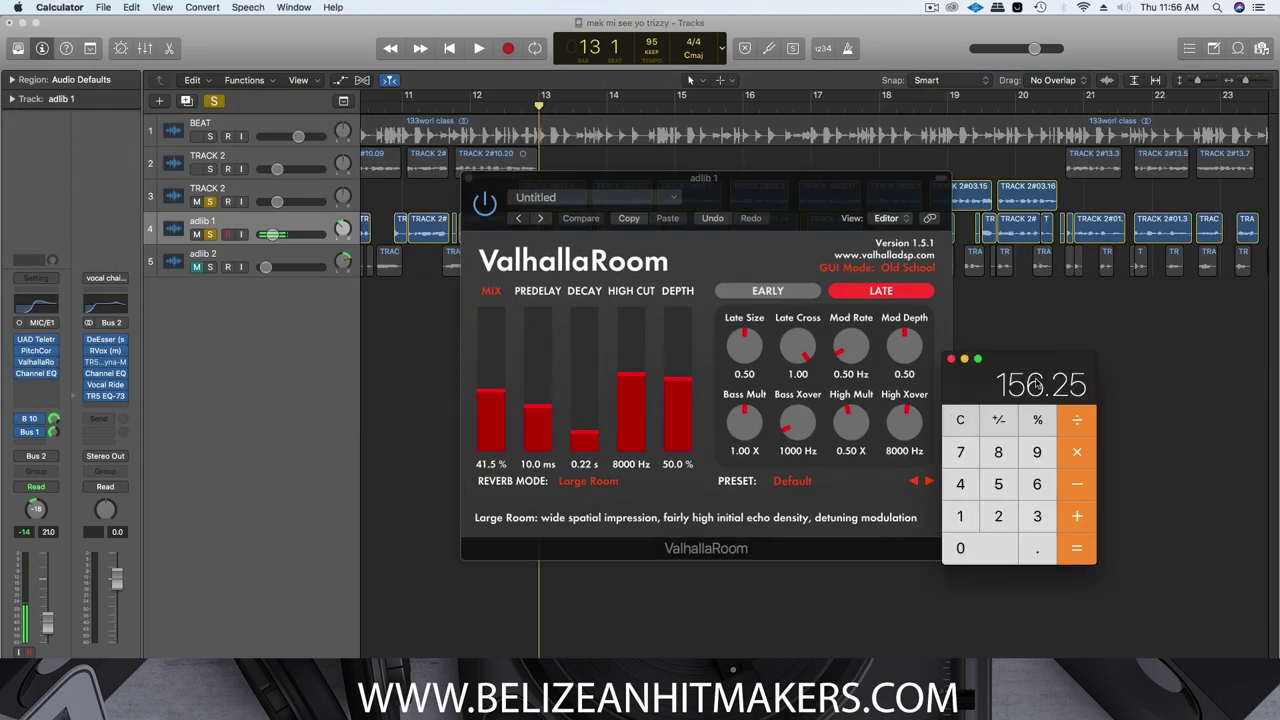
Clear Calculator and move it aside, and set the decay of adlib 1's ValhallaRoom to 1.56 s
key("Escape")
left_click_drag(1021, 372, 1136, 322)
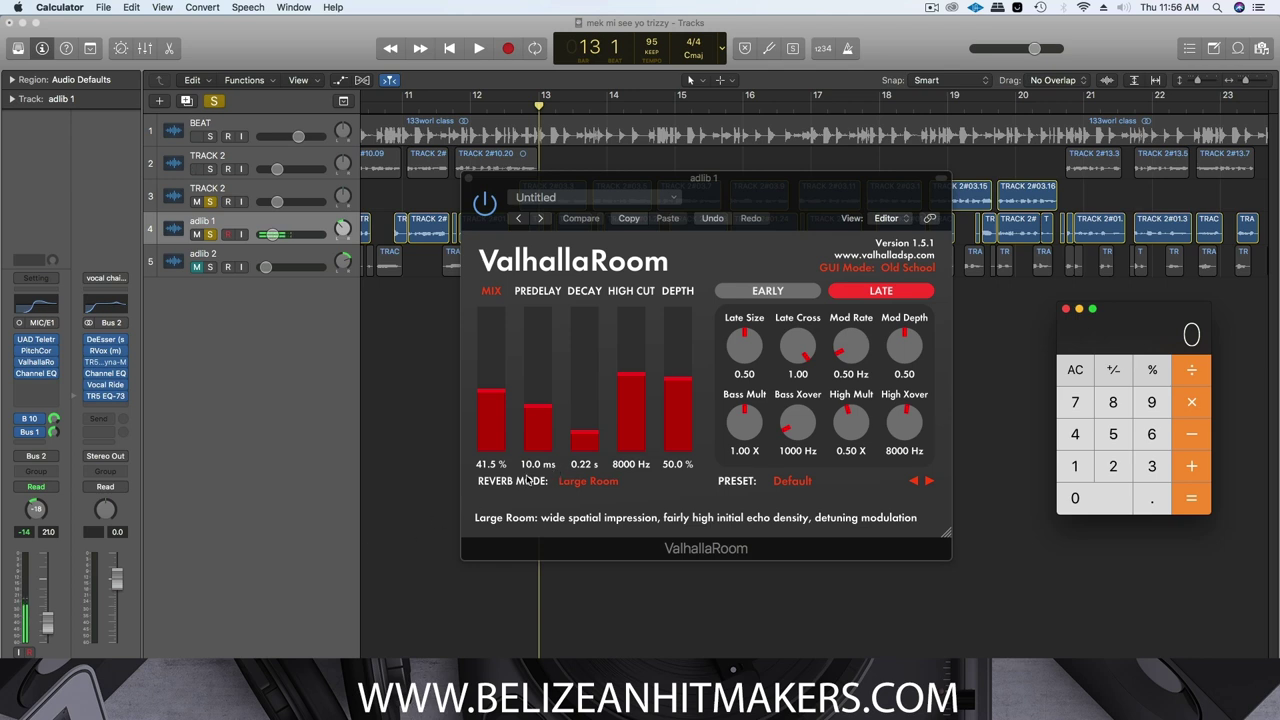
left_click(570, 466)
left_click(580, 464)
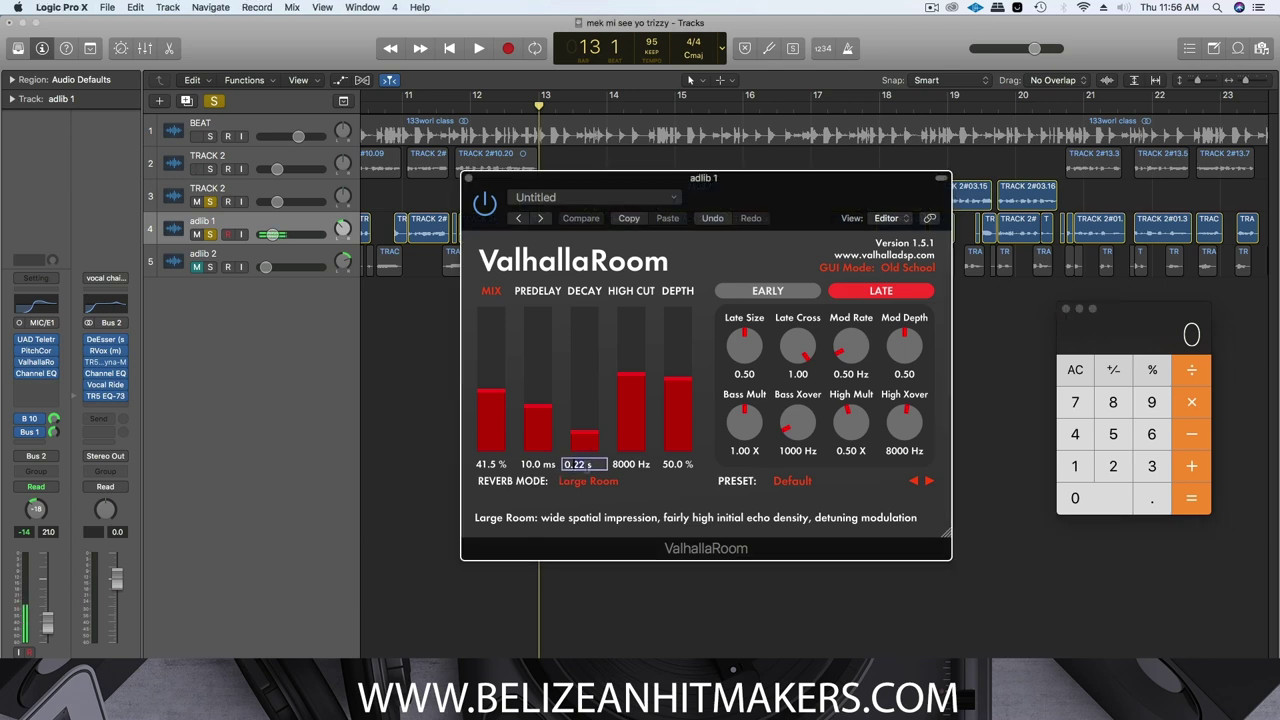
type("1.56")
key("Return")
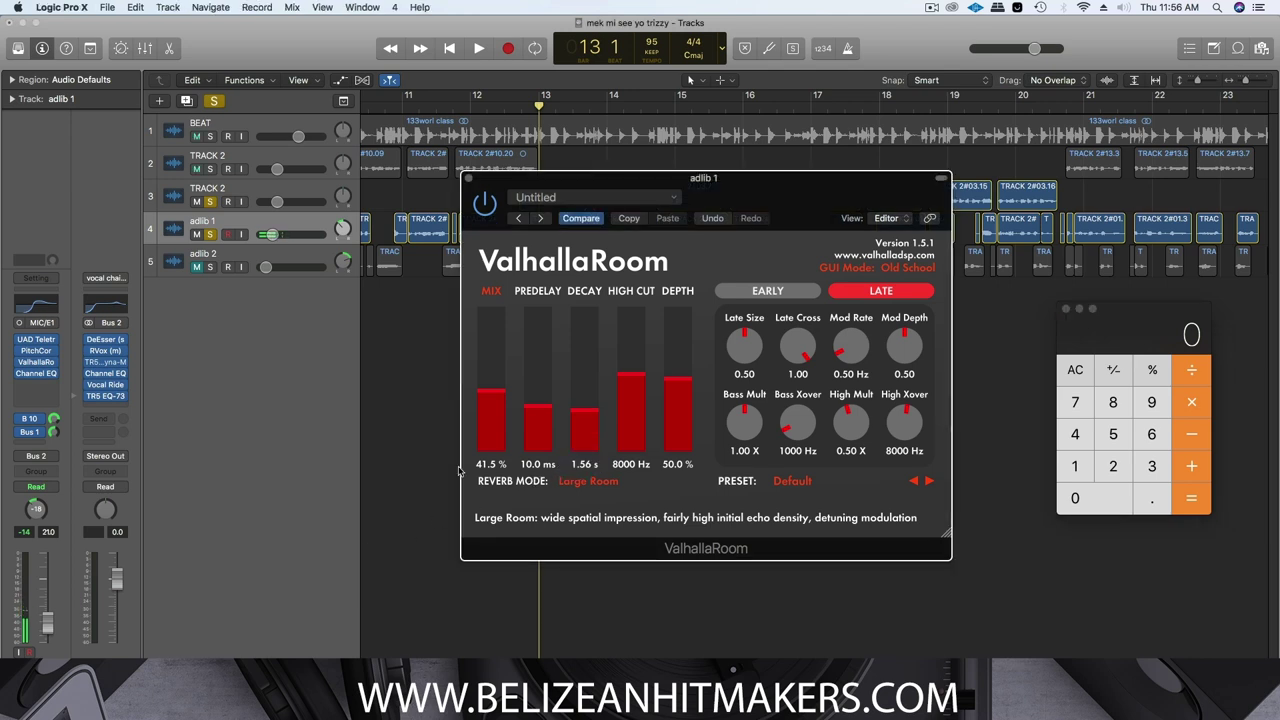
Check the Bus 1 ValhallaRoom settings, close them, and set the predelay of adlib 1's ValhallaRoom to 12.5 ms
left_click_drag(833, 196, 840, 243)
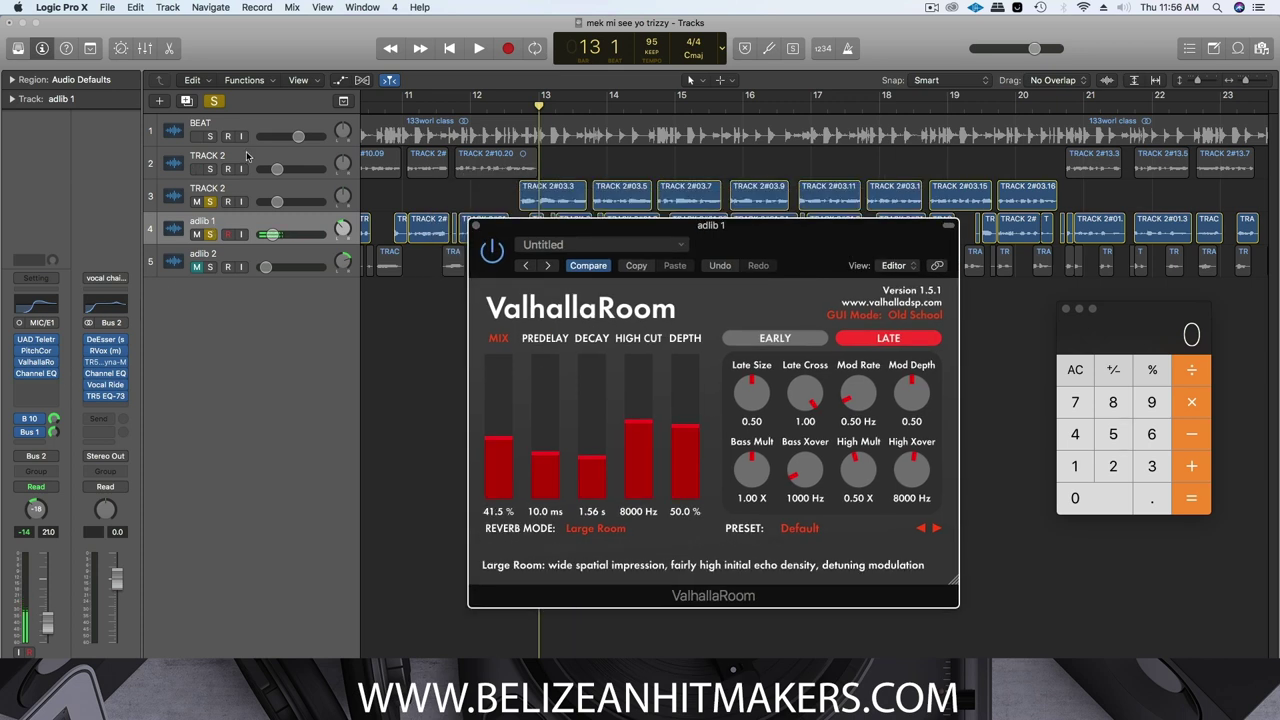
left_click(30, 431)
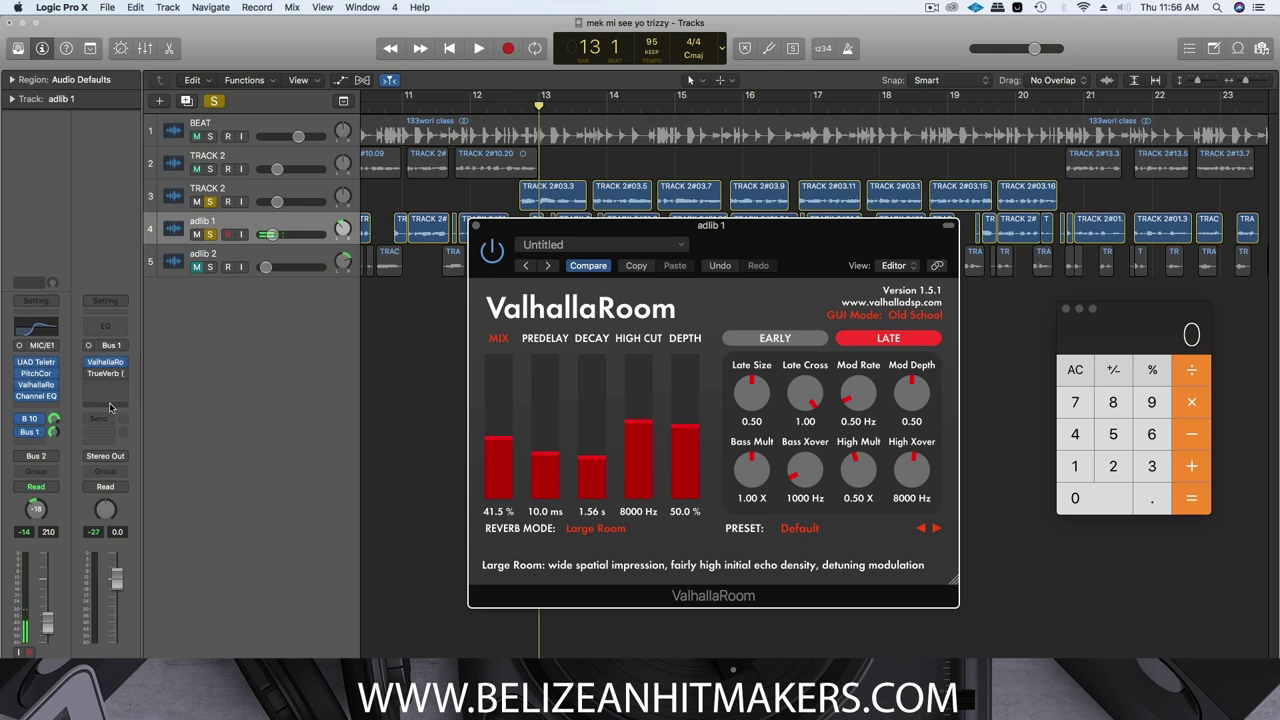
left_click(109, 363)
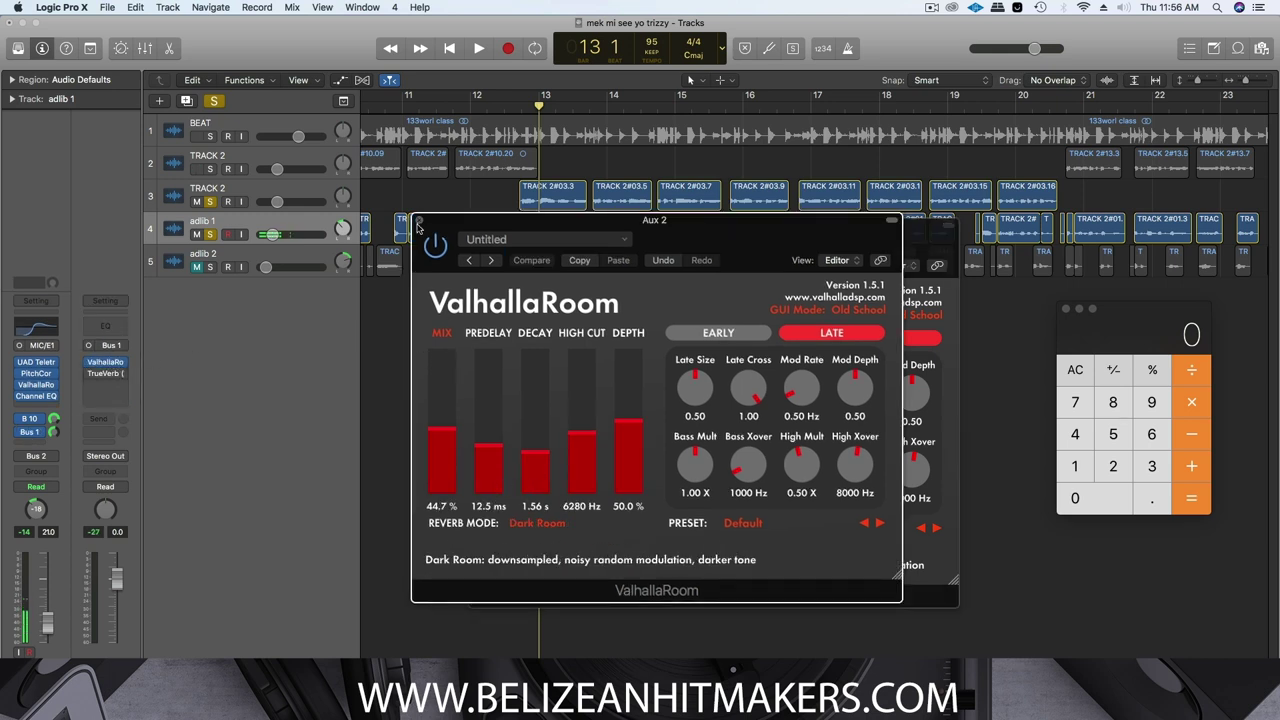
left_click(418, 222)
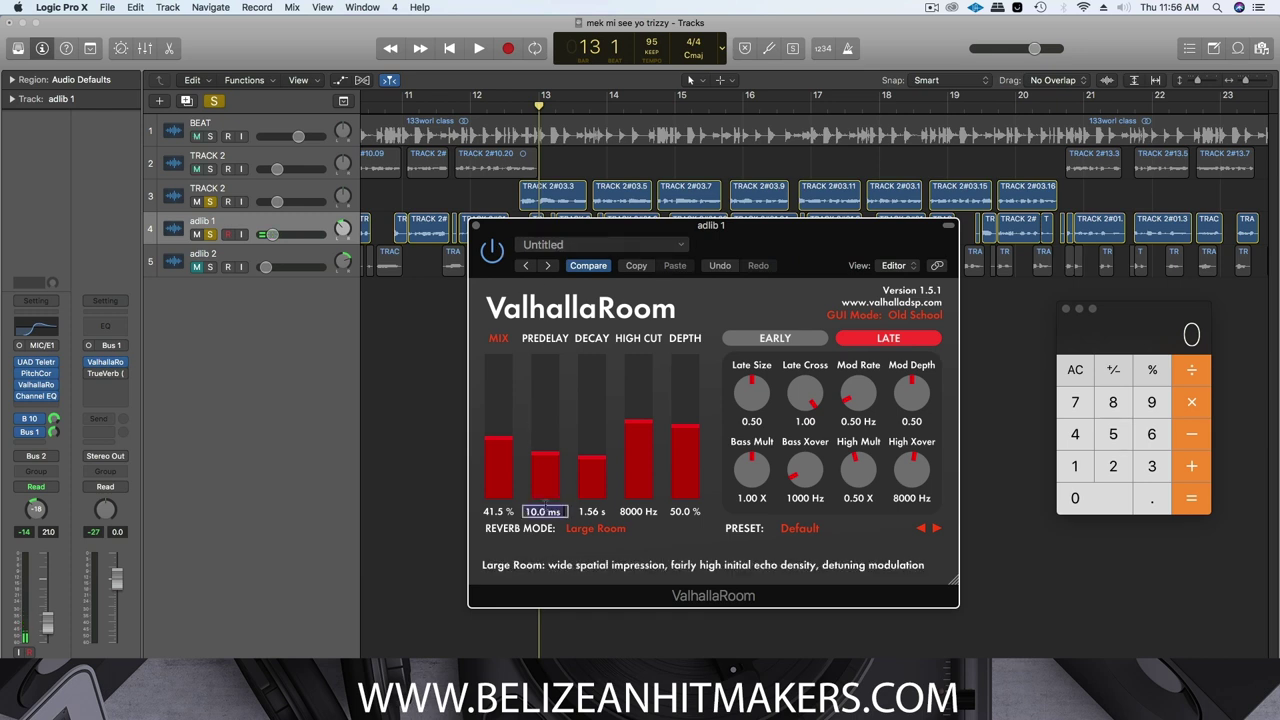
type("12.5")
key("Return")
Play adlib 1 with the second TRACK 2 vocal from bar 13, clearing the reverb window off the tracks, and stop
key("space")
left_click_drag(712, 225, 712, 329)
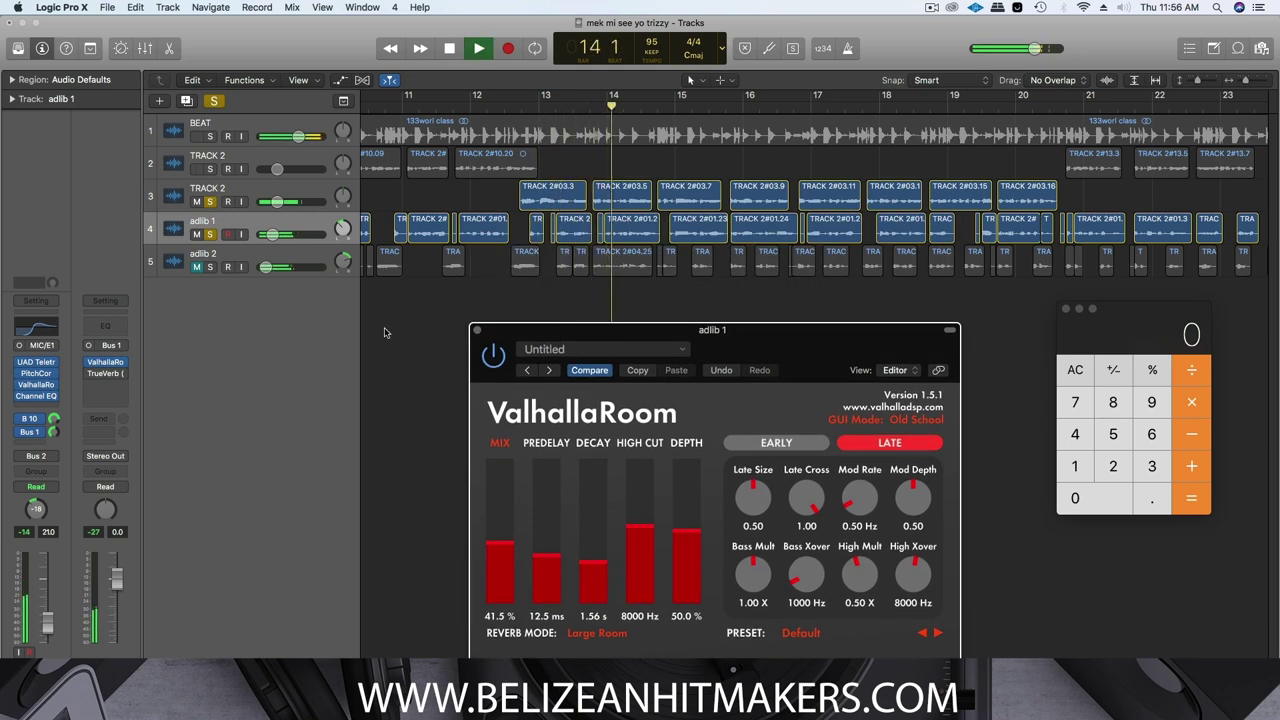
key("space")
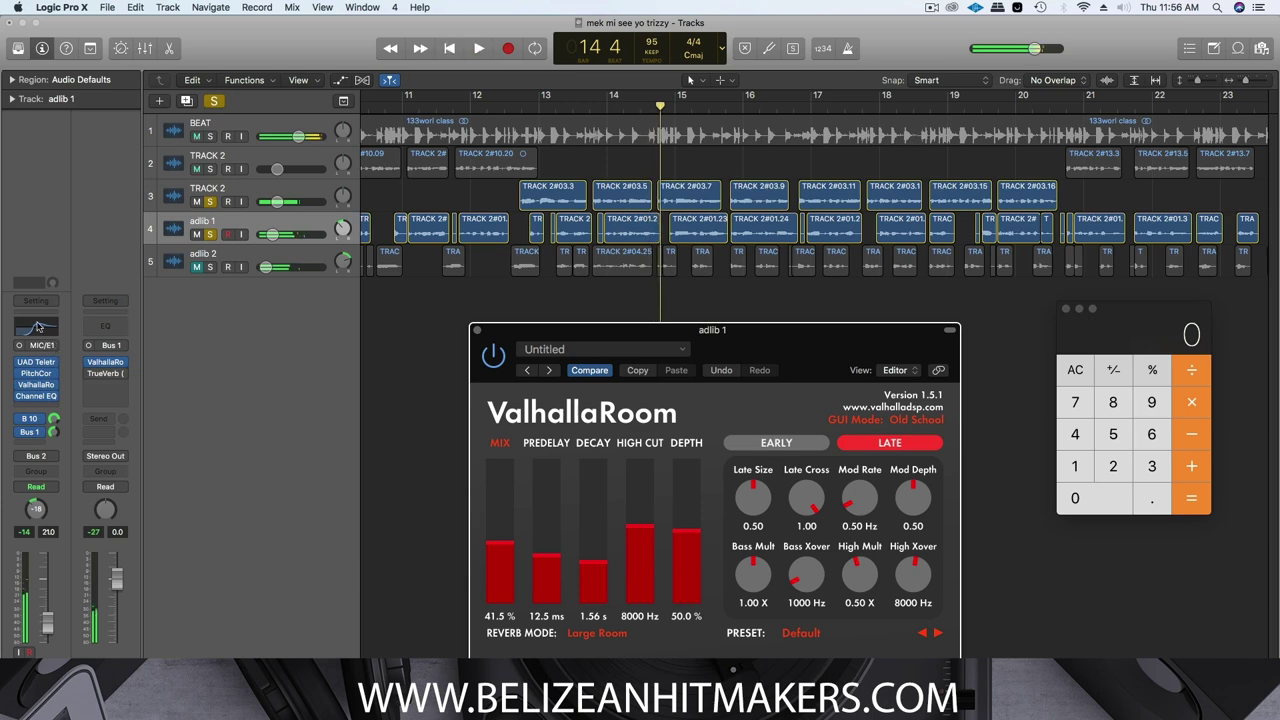
Open adlib 1's Channel EQ, move it clear of the channel strip, and shift its boosted mid band to 1080 Hz
left_click(37, 327)
left_click(40, 328)
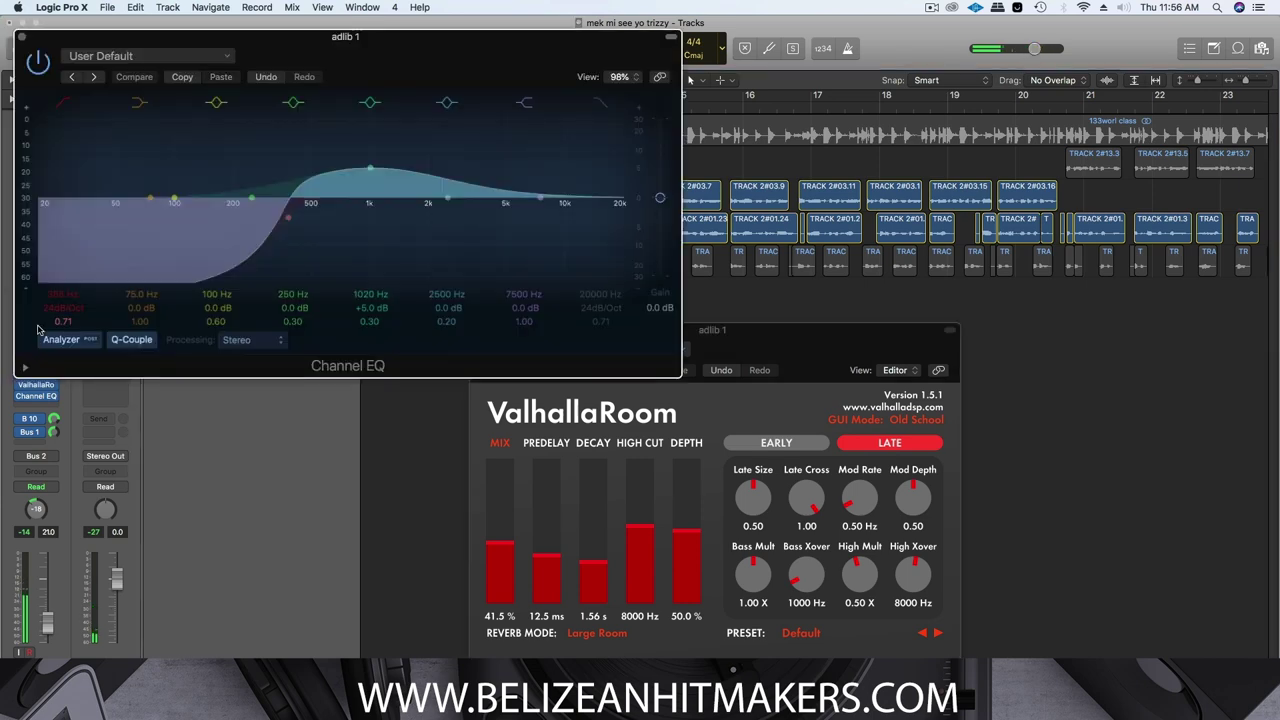
left_click_drag(345, 56, 594, 227)
left_click_drag(612, 334, 619, 334)
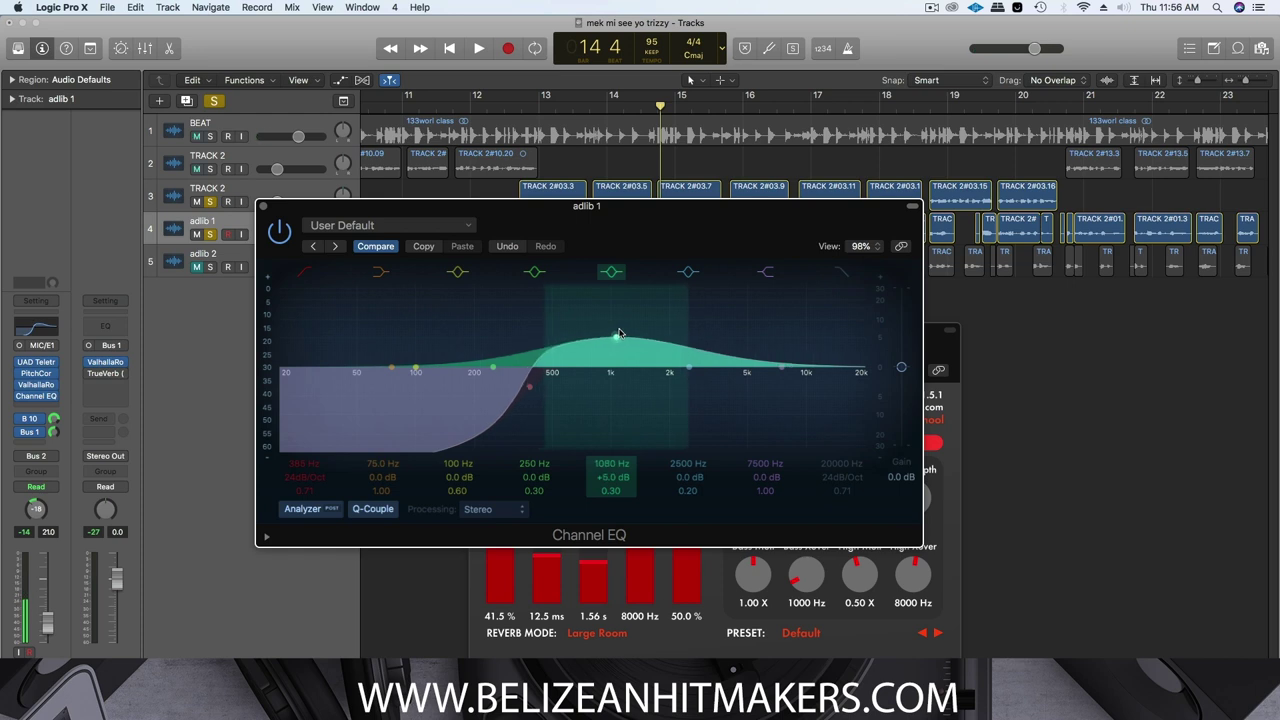
Close adlib 1's Channel EQ, audition from bar 14, and return to late bar 12 with the second TRACK 2 vocal unsoloed
left_click(611, 271)
left_click(262, 206)
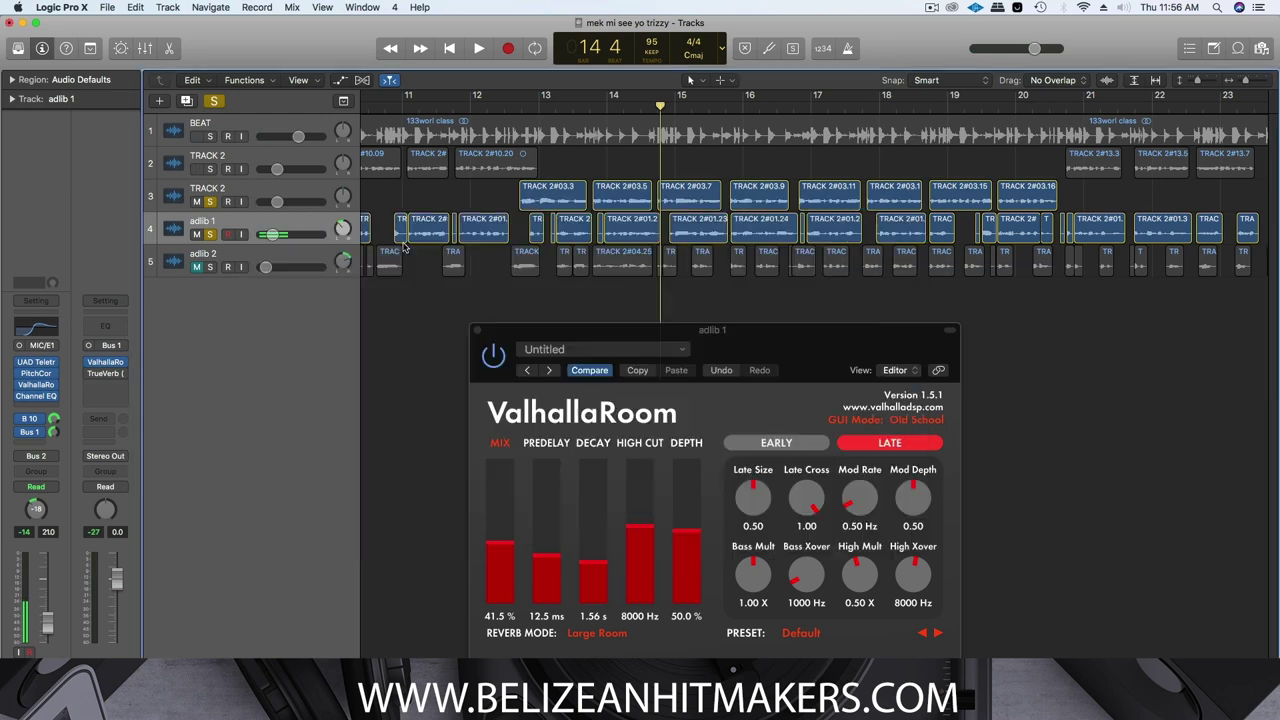
key("space")
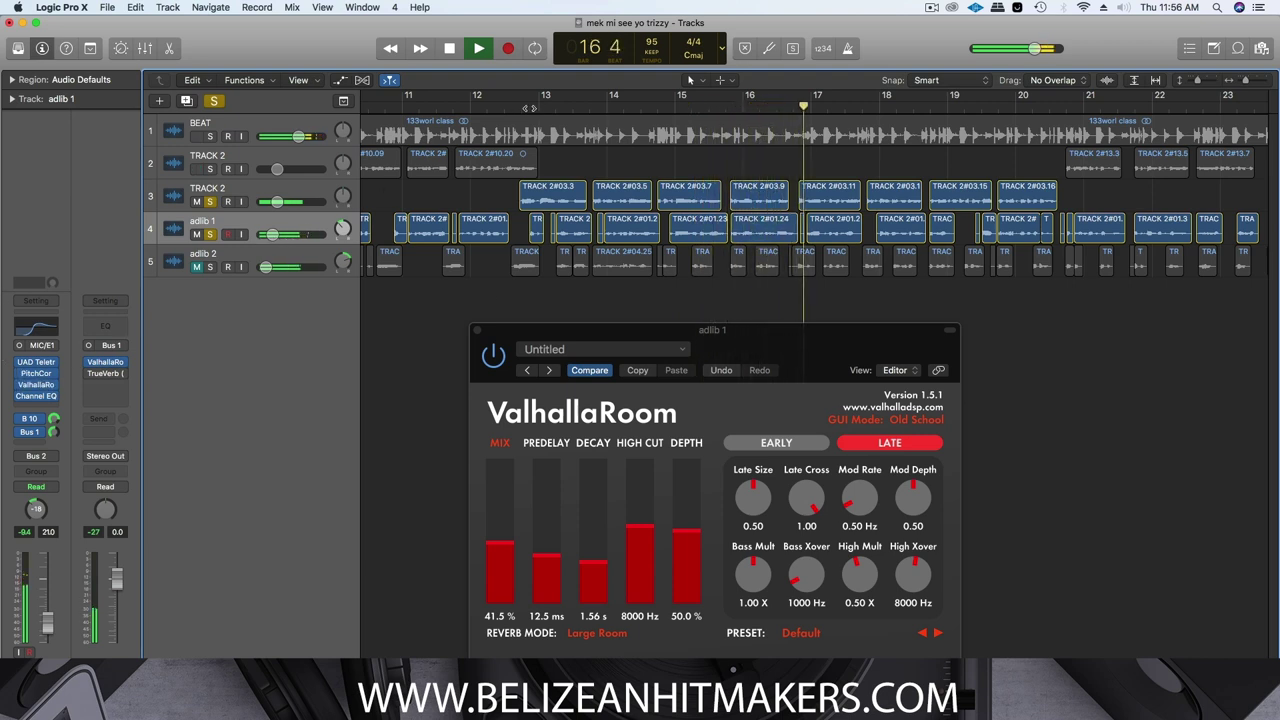
key("space")
left_click(526, 108)
left_click(212, 200)
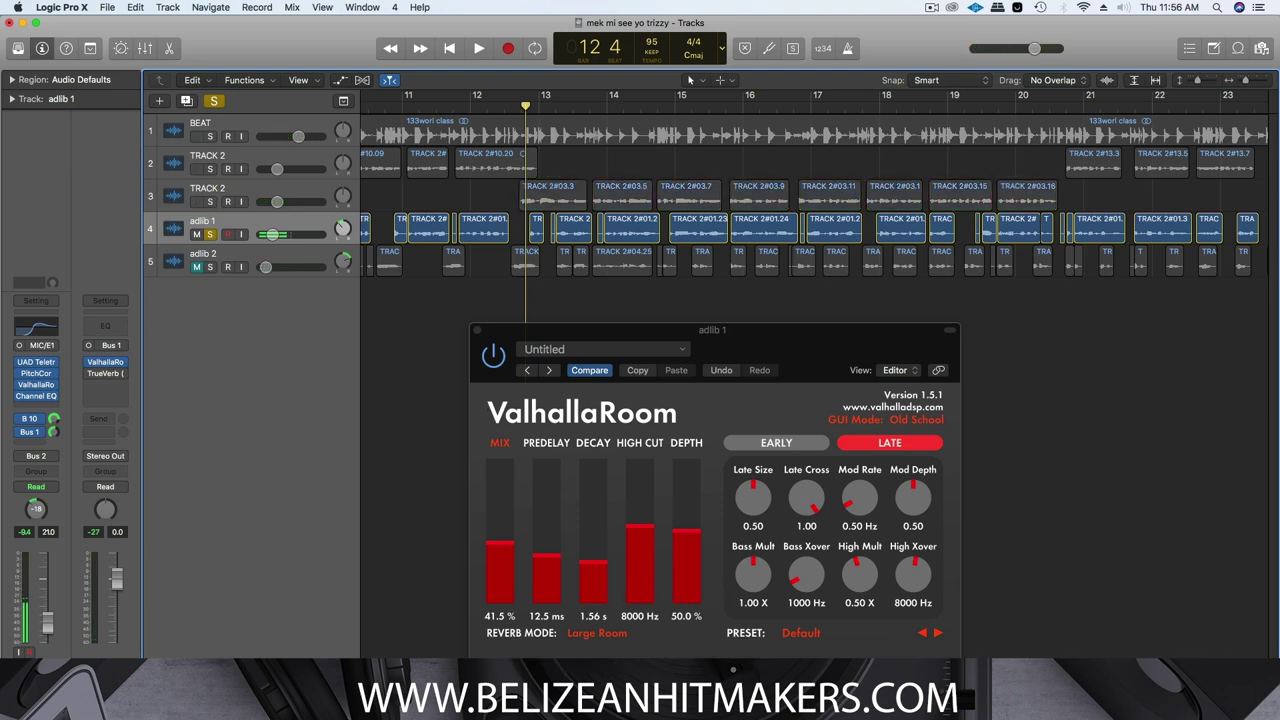
Calculate 156*2 in Calculator and set the decay of adlib 1's ValhallaRoom to 3.12 s
key("super+Tab")
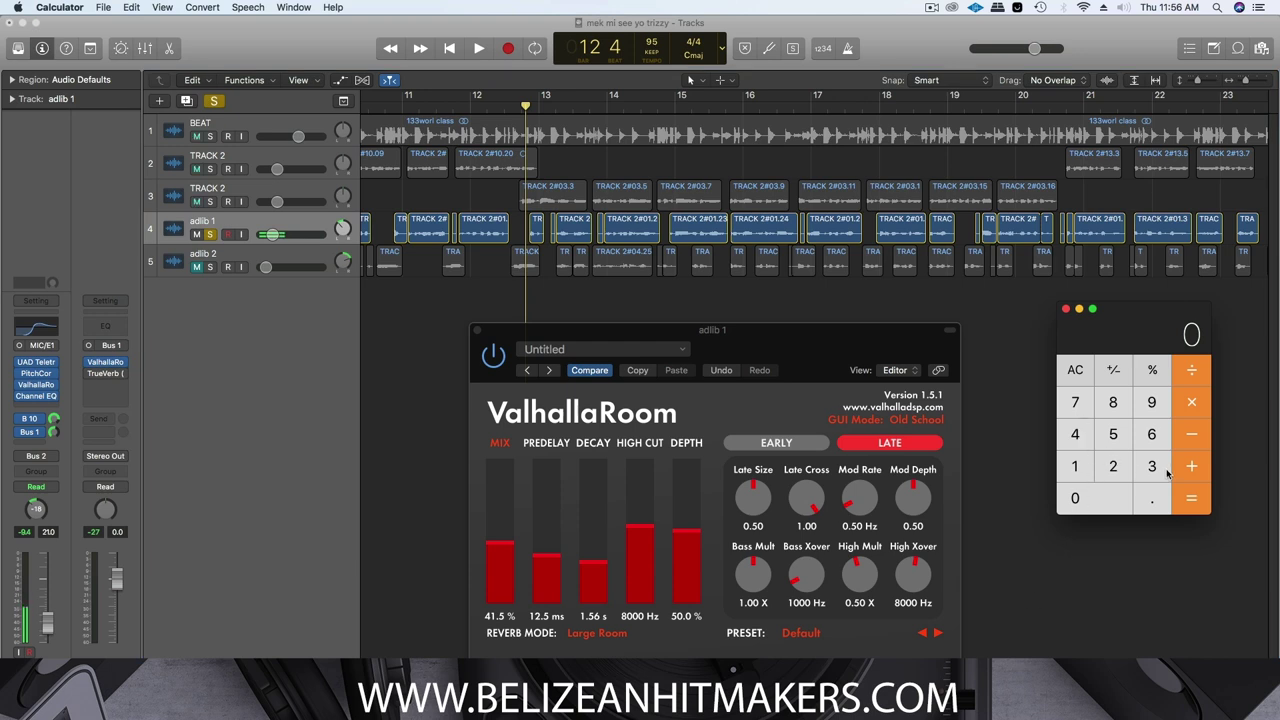
type("156*2")
key("Return")
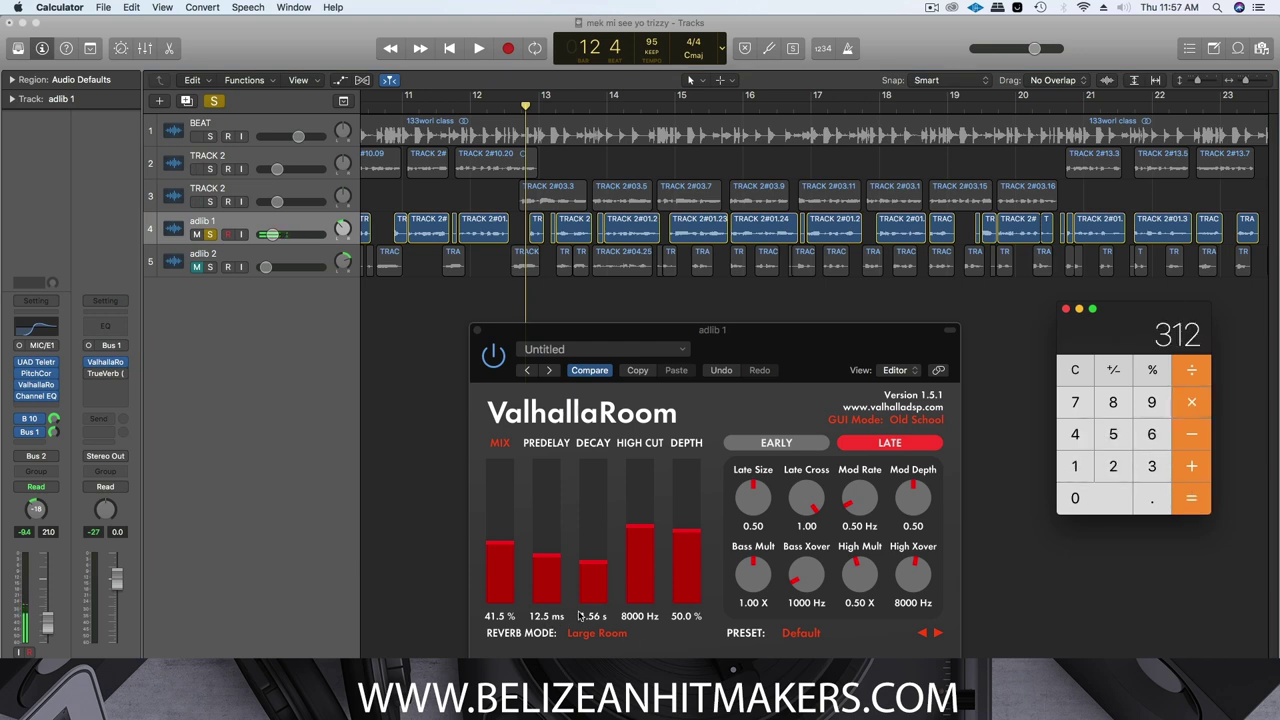
left_click(597, 616)
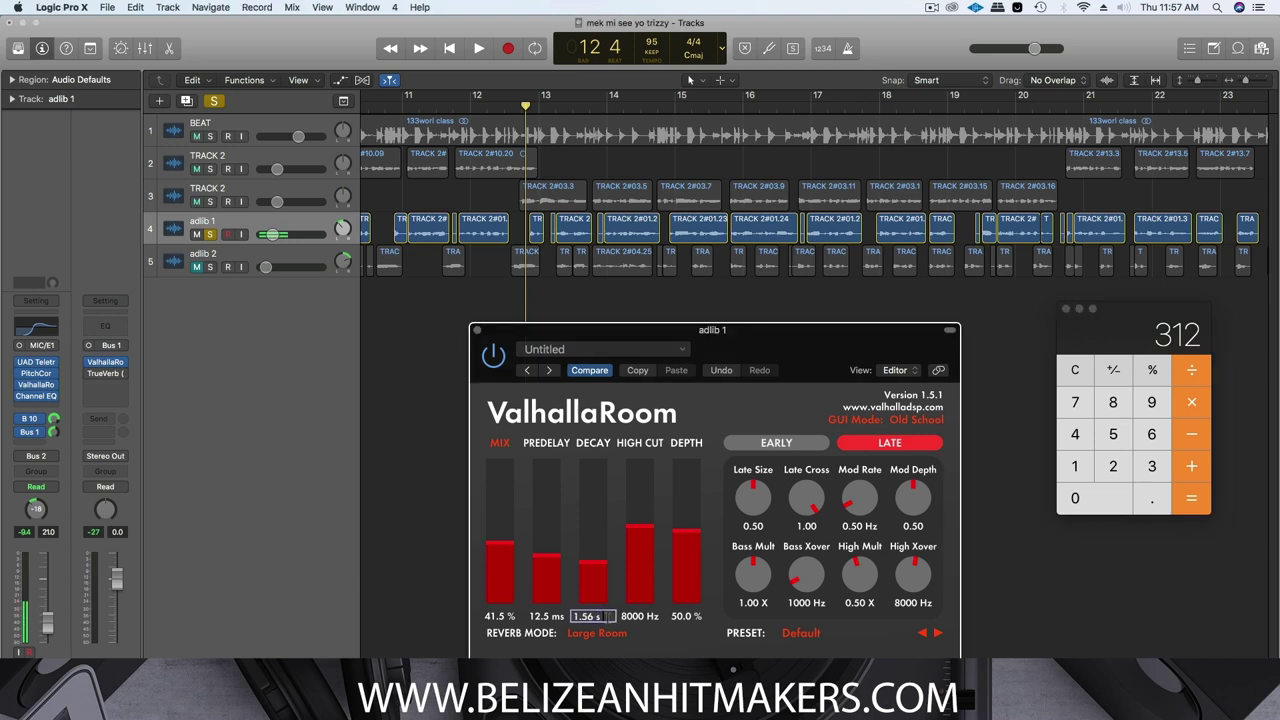
type("3.12")
key("Return")
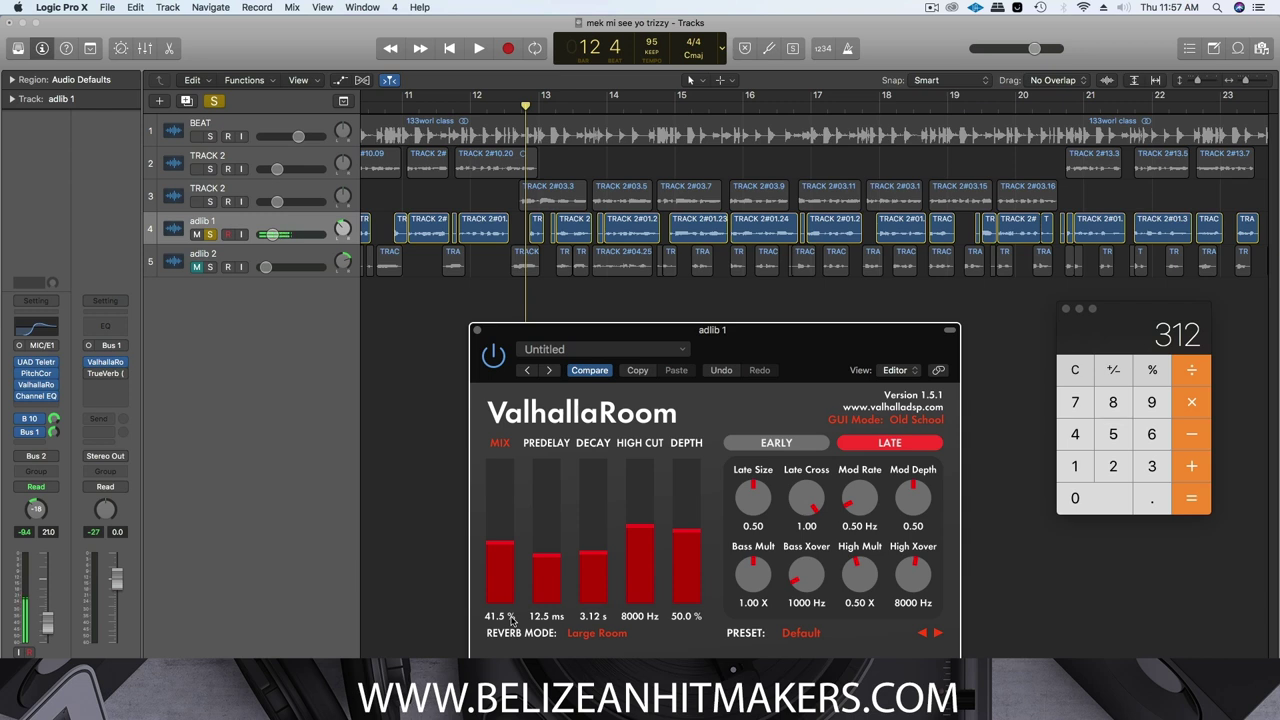
Play adlib 1 as the only soloed track from late bar 12, and delete its two short regions just after bar 13 and just before bar 14
key("space")
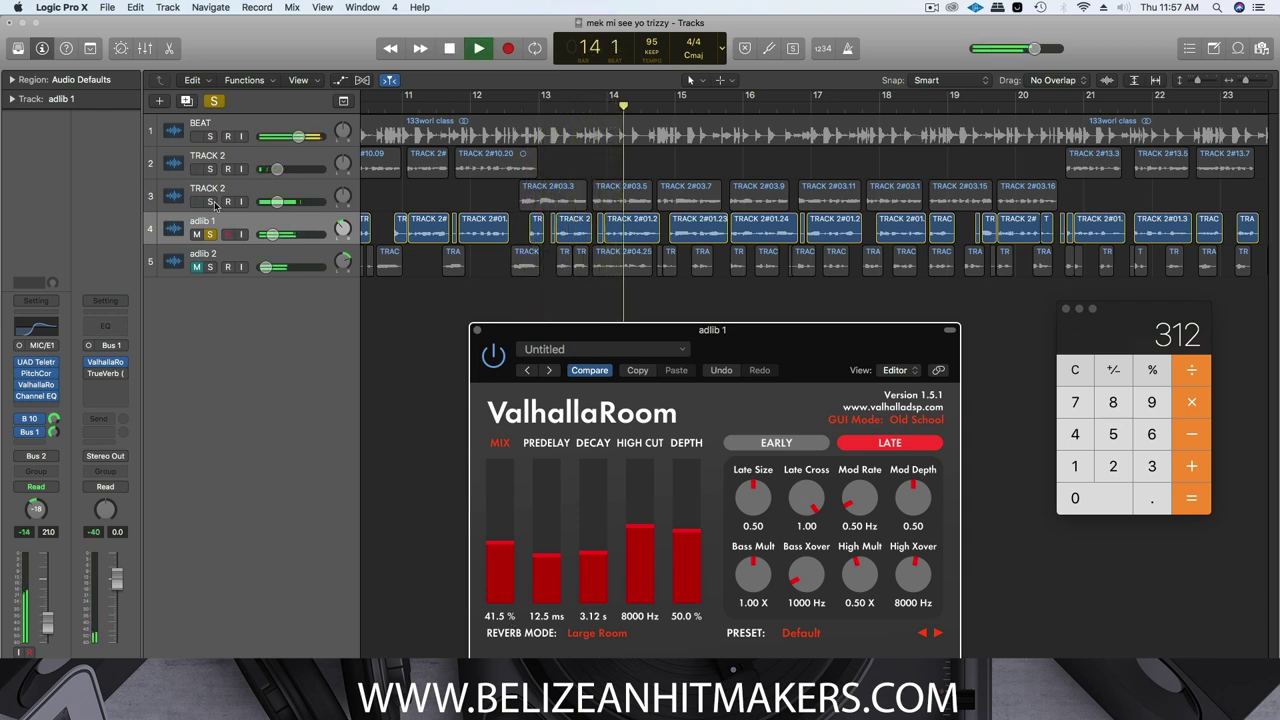
key("space")
left_click(589, 274)
left_click(552, 229)
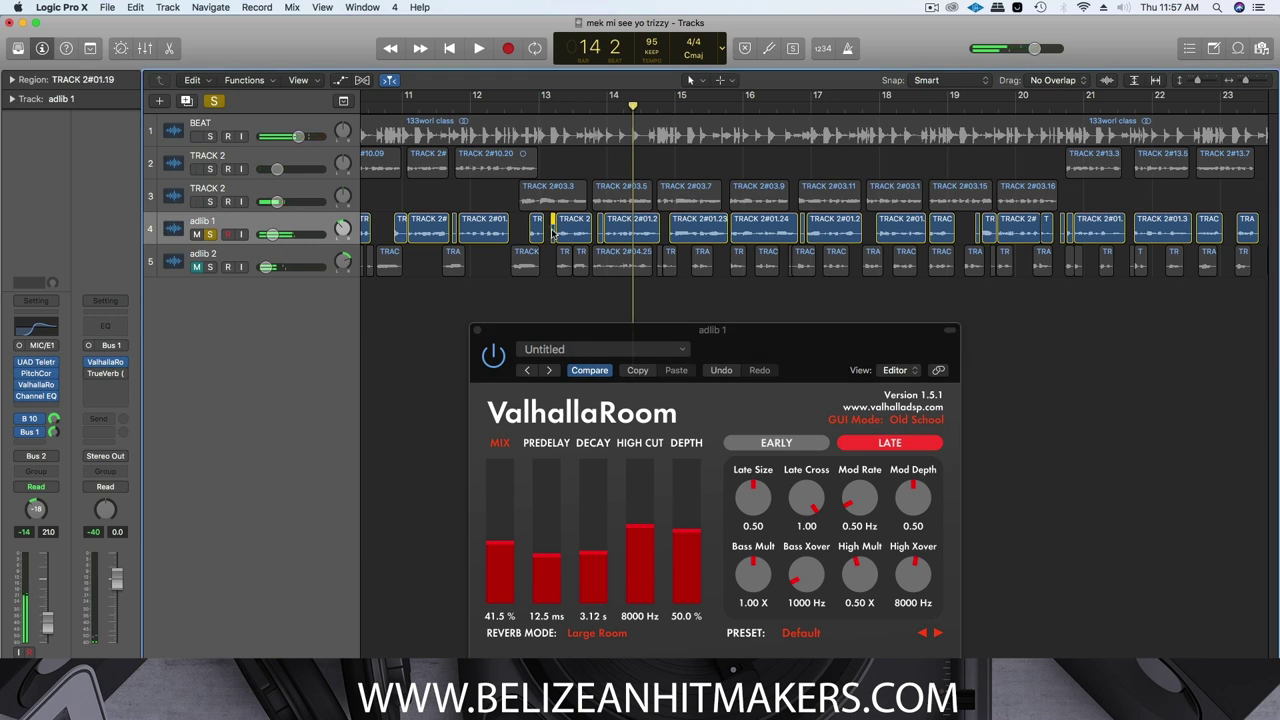
key("BackSpace")
left_click(600, 236)
key("BackSpace")
left_click(801, 230)
left_click(525, 300)
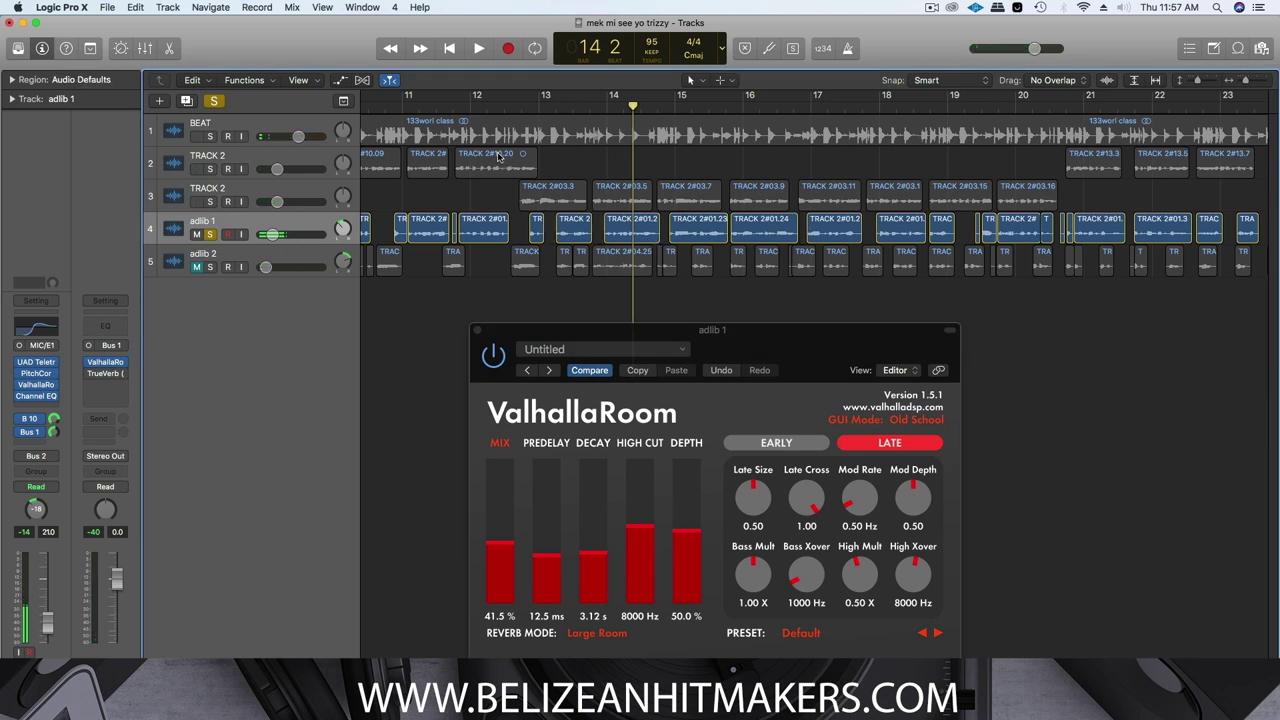
Solo the second TRACK 2 vocal with adlib 1, play from late bar 12, and set adlib 1's volume to -22.5 dB and pan to +1
left_click(210, 202)
key("space")
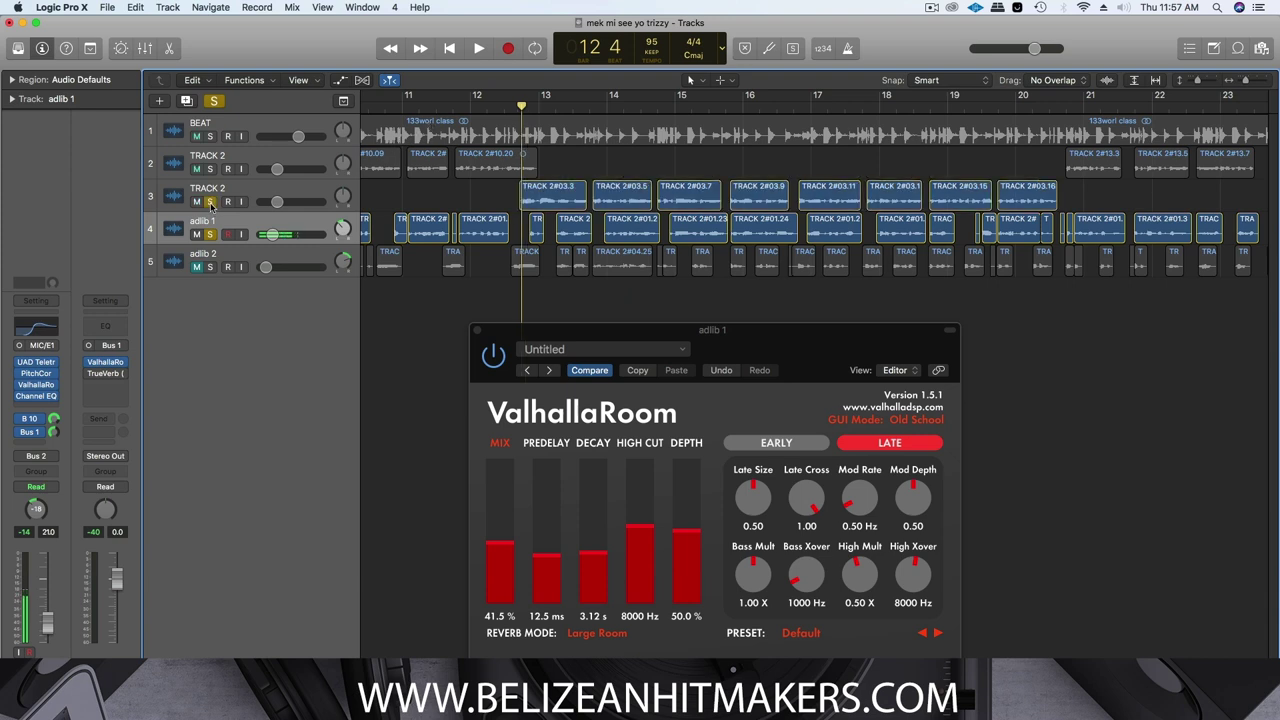
left_click_drag(521, 105, 522, 105)
key("space")
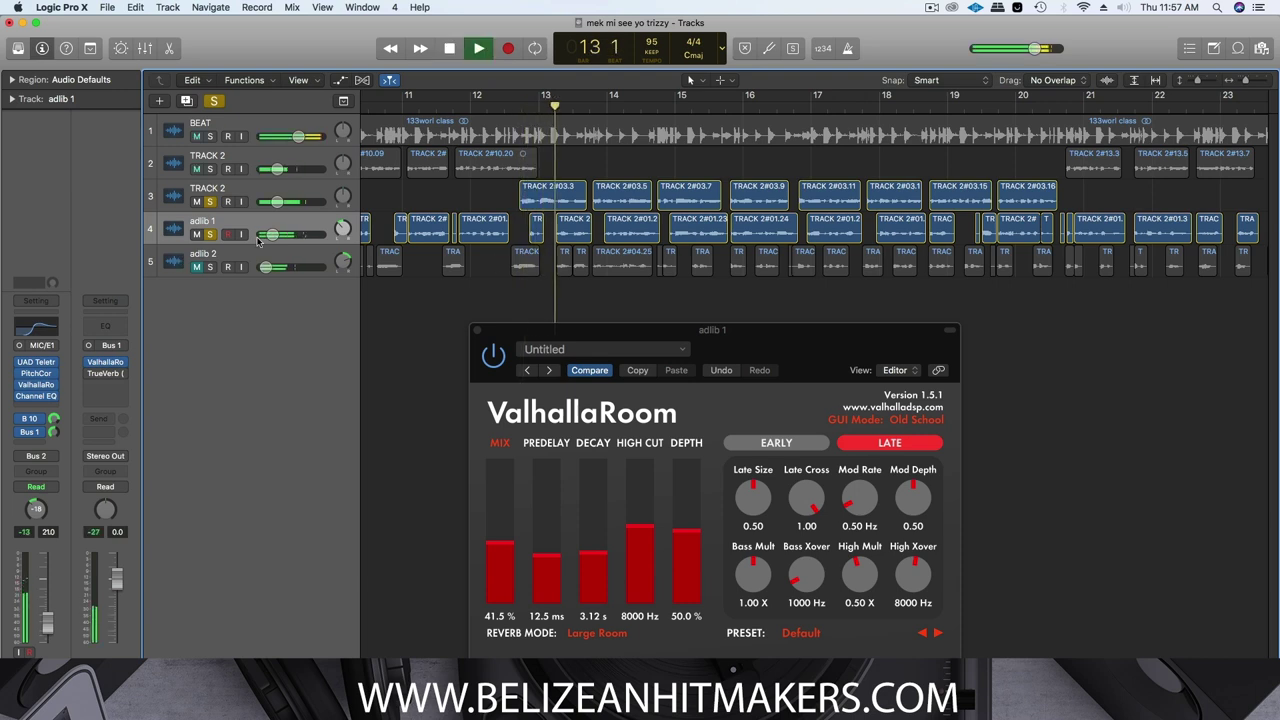
left_click_drag(258, 237, 342, 218)
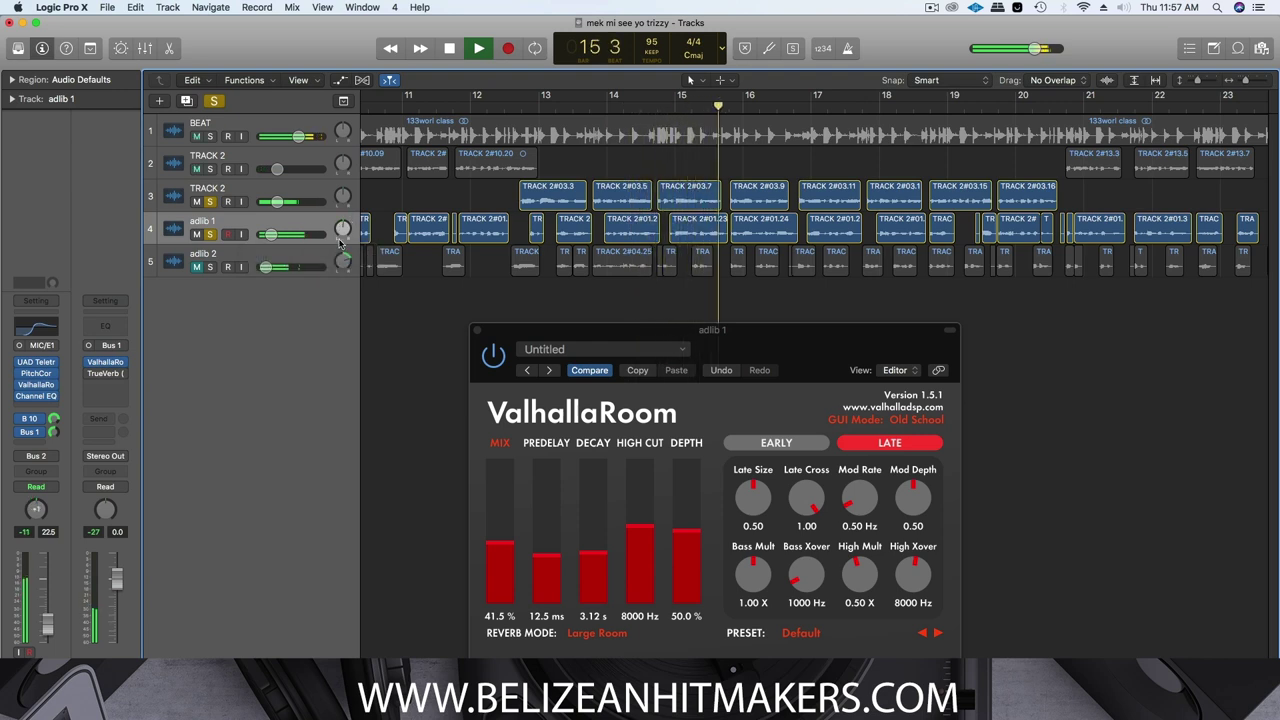
Check adlib 1's Pitch Correction during playback, close it and the ValhallaRoom window, and stop playback
left_click(50, 372)
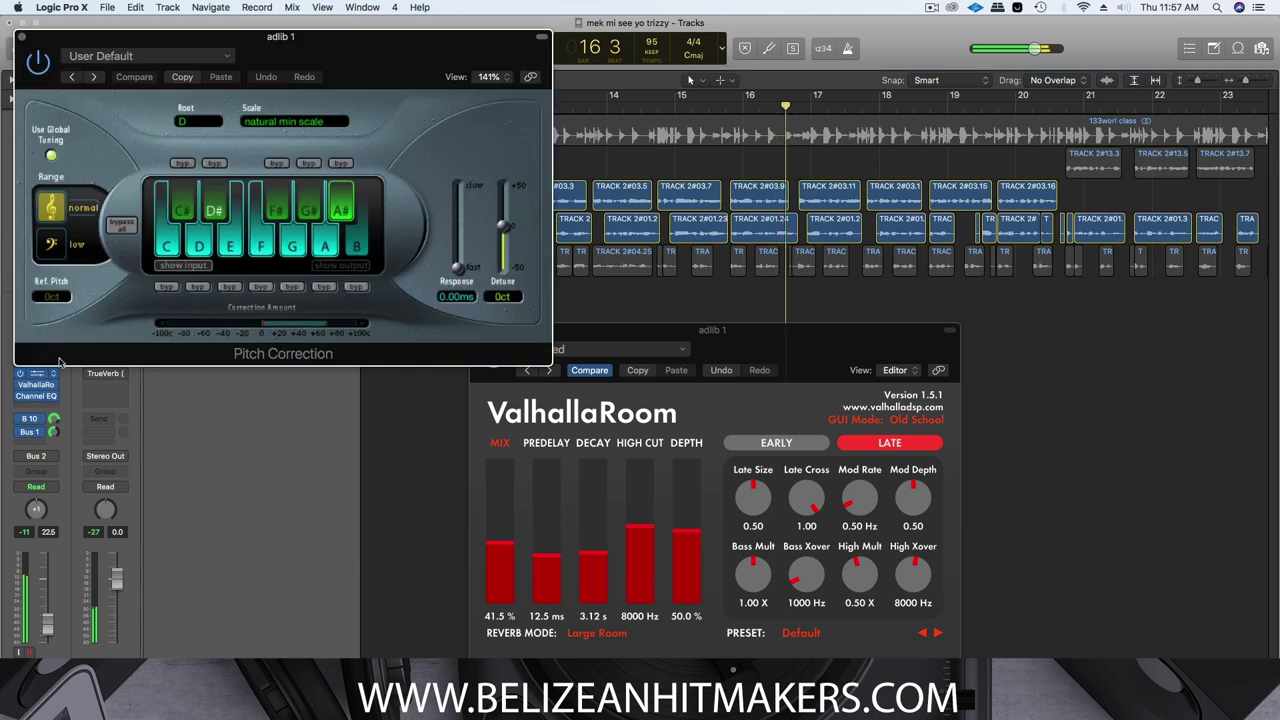
left_click(21, 37)
left_click(477, 330)
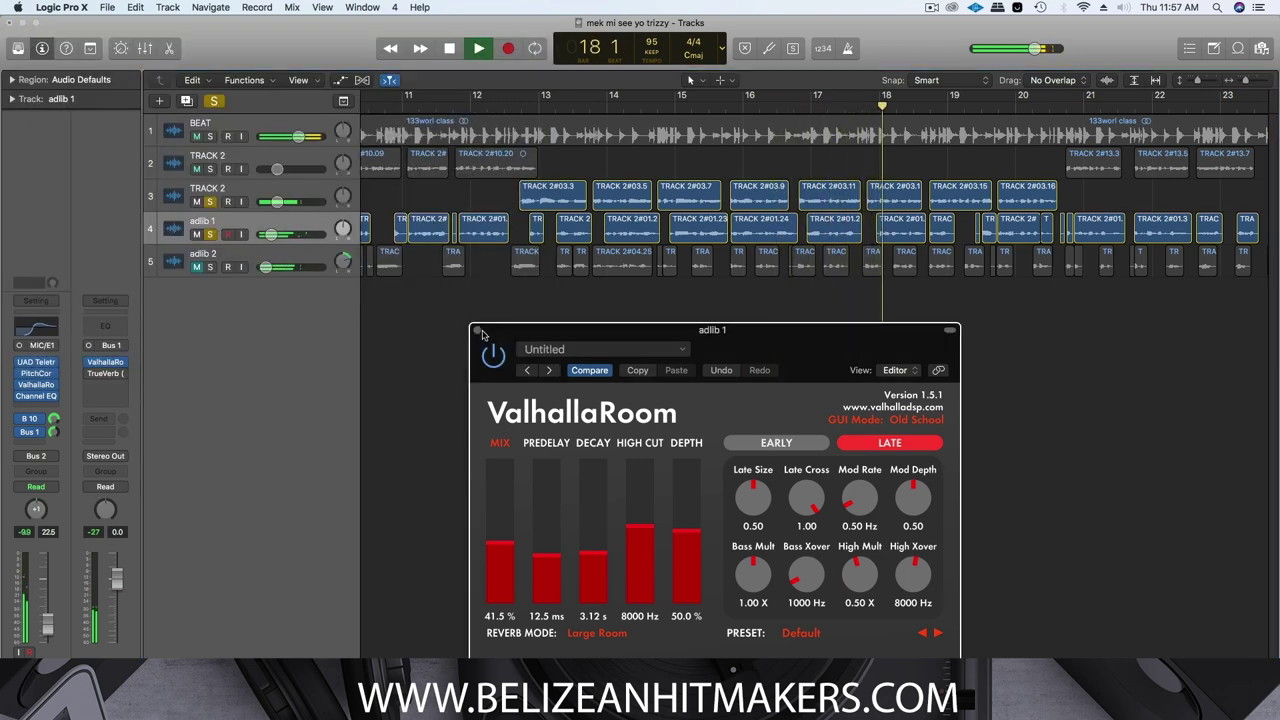
key("space")
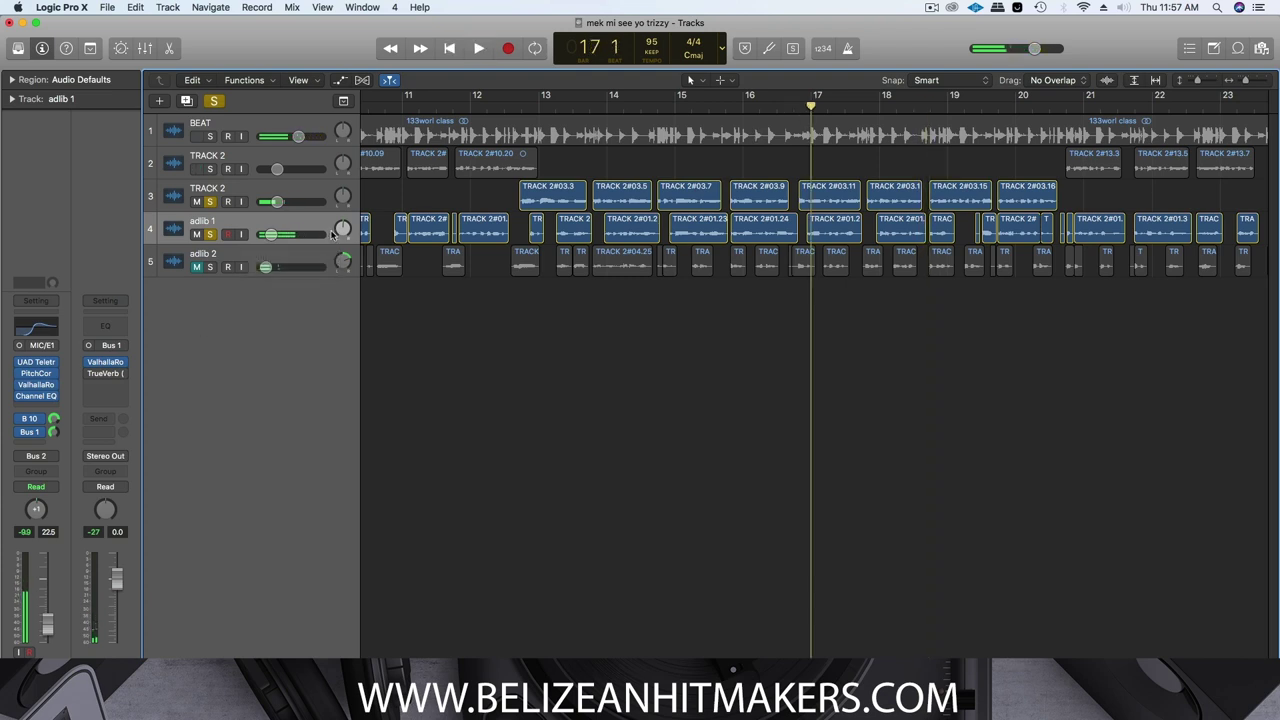
Pan adlib 1 to +22 and take it out of solo
left_click_drag(343, 228, 343, 210)
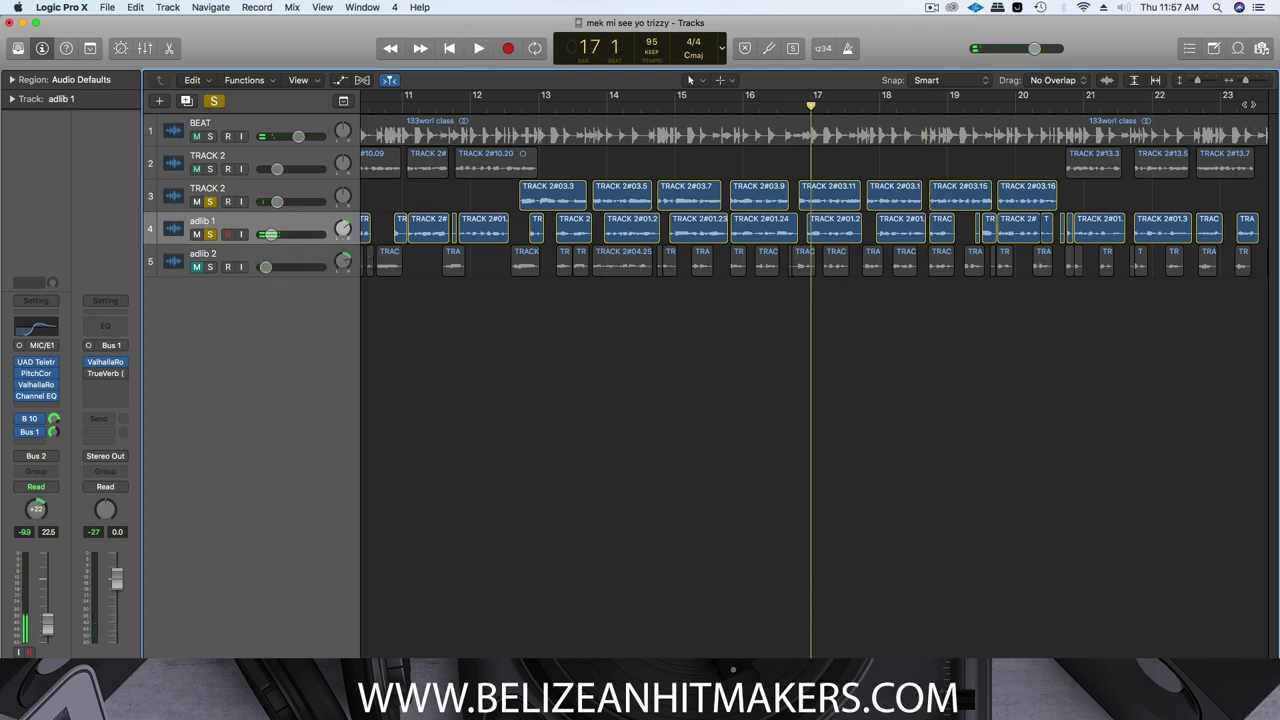
left_click_drag(1246, 79, 1234, 83)
key("s")
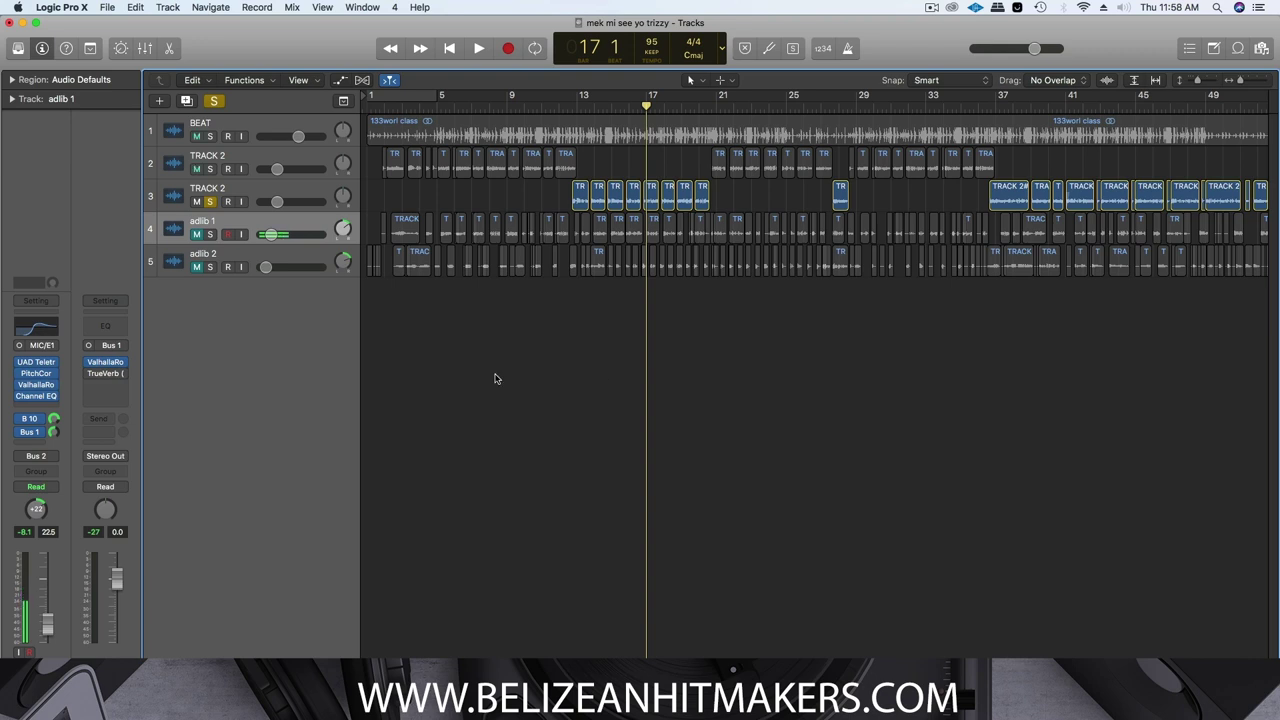
Open the TrueVerb on Aux 2, move it clear of the channel strip to examine its settings, and close it
left_click(104, 374)
left_click_drag(258, 54, 454, 200)
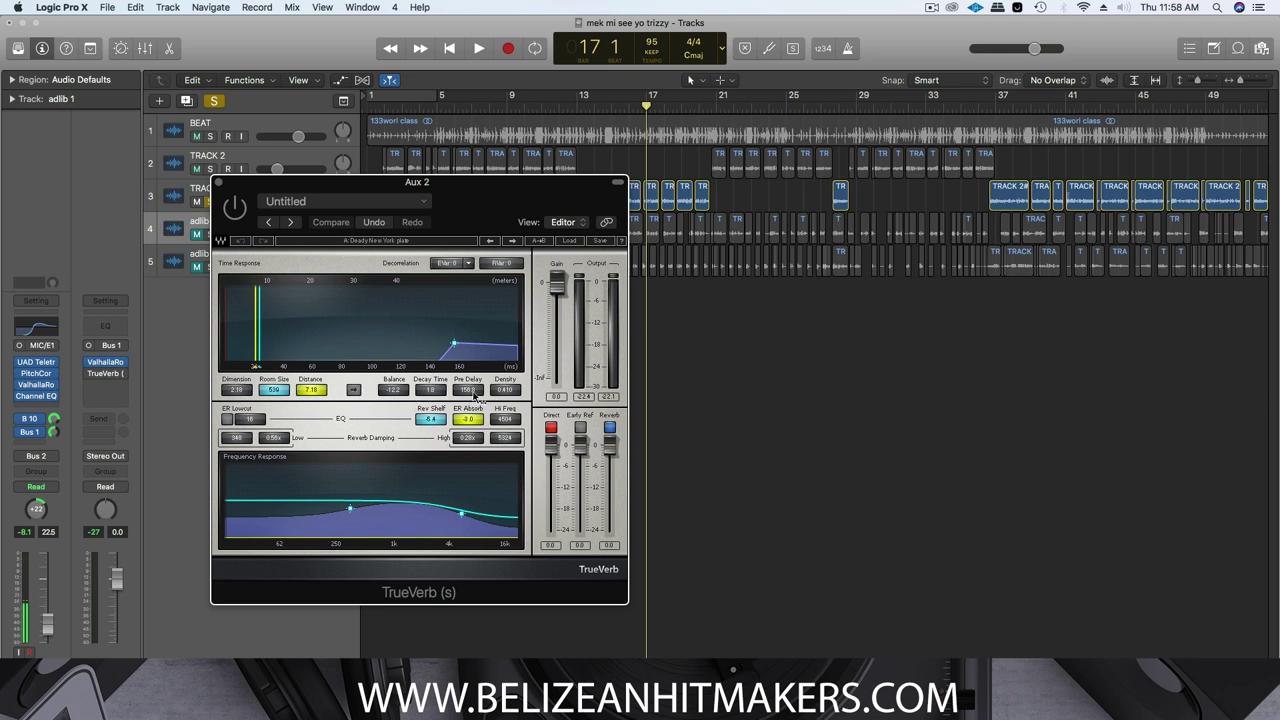
left_click(218, 183)
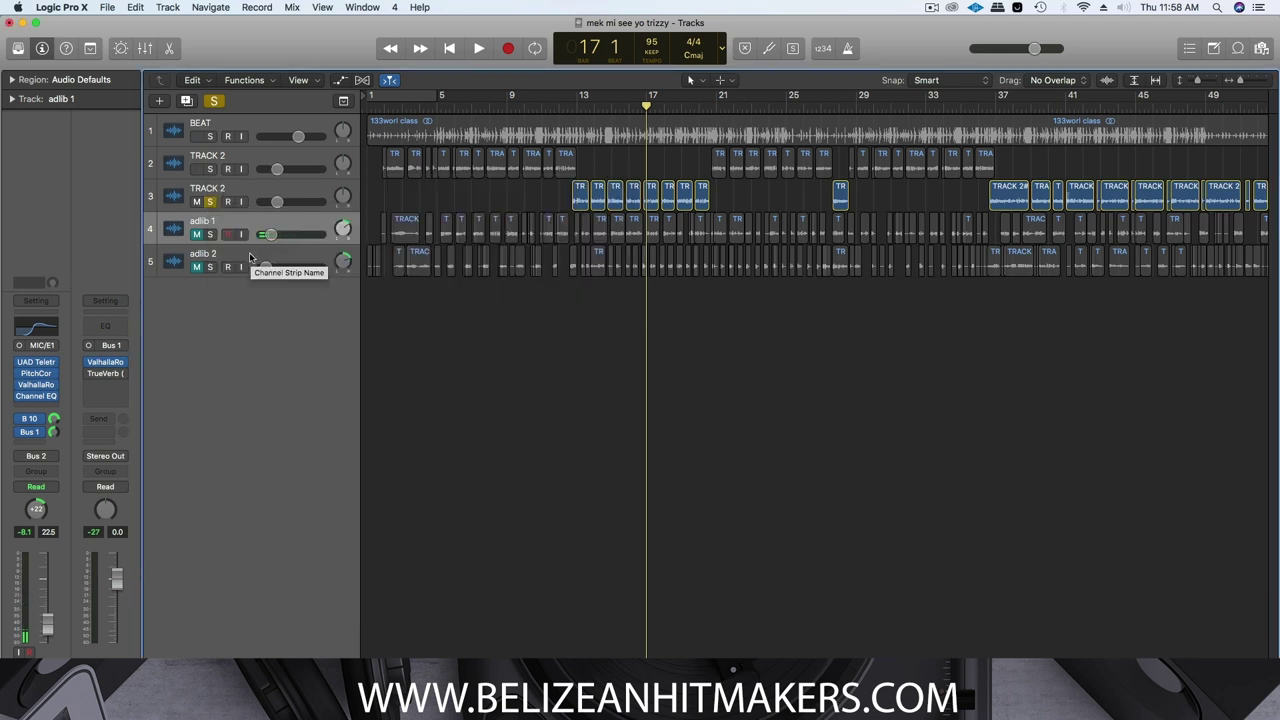